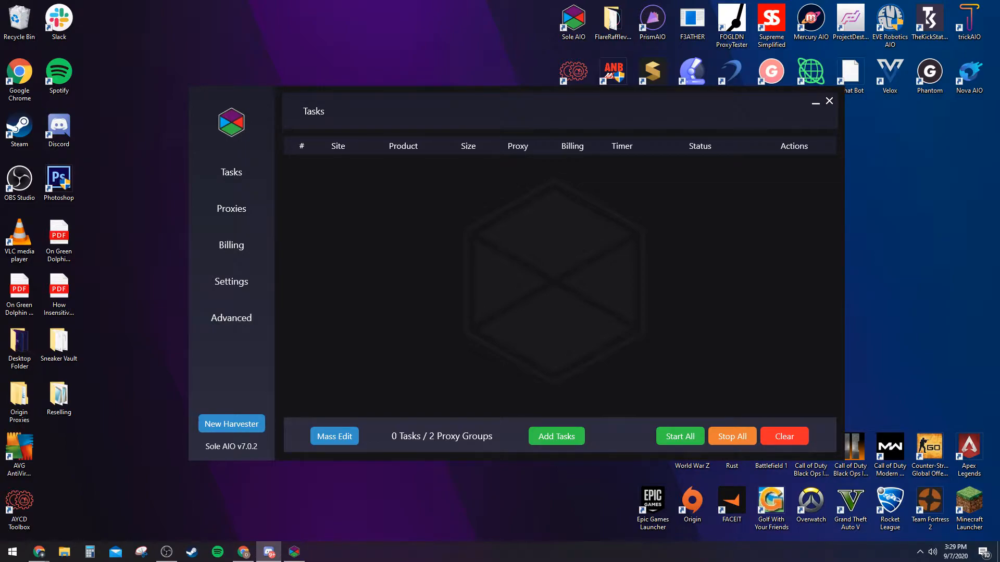
Switch to Discord and examine the release guides posted in the cyber channel of the Bot Mart Rentals server.
click(269, 551)
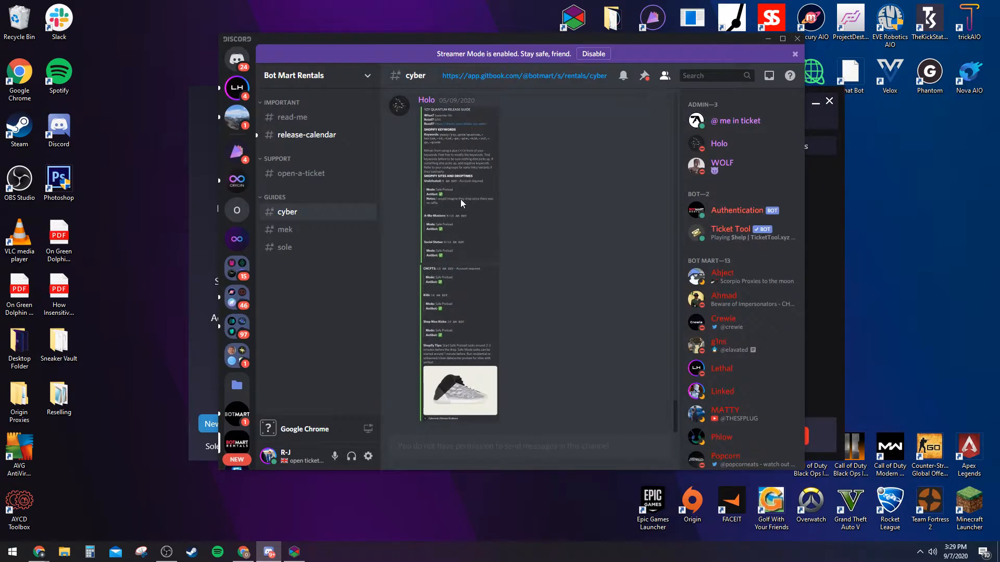
click(461, 199)
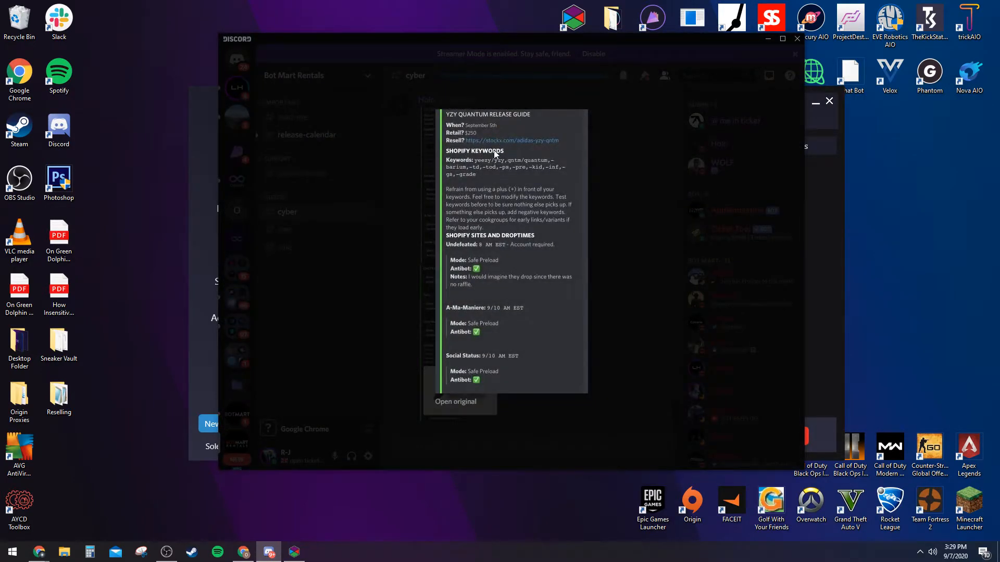
click(409, 251)
scroll(568, 293, up, 7)
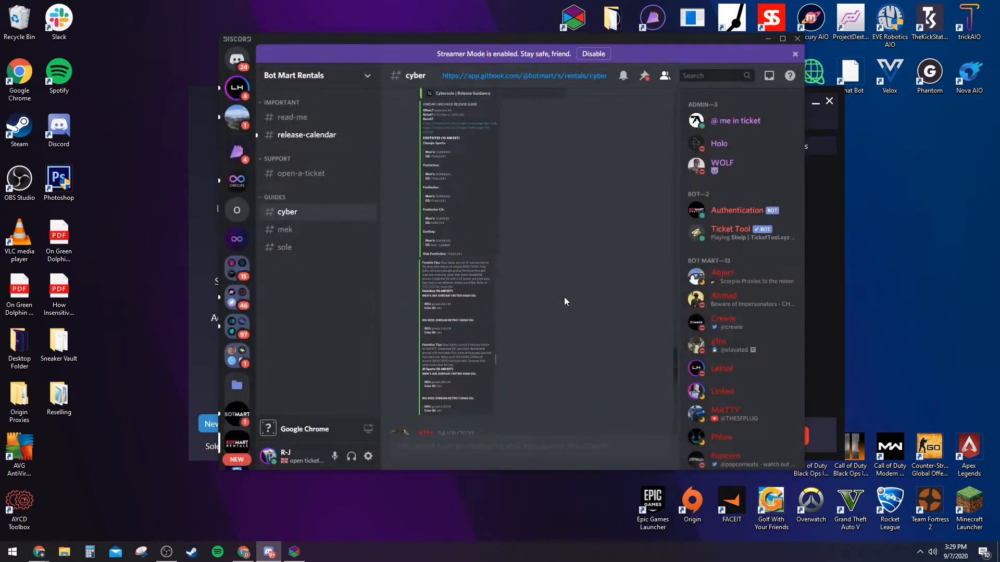
scroll(505, 277, up, 2)
click(452, 268)
key(Escape)
scroll(565, 277, down, 5)
scroll(552, 279, up, 8)
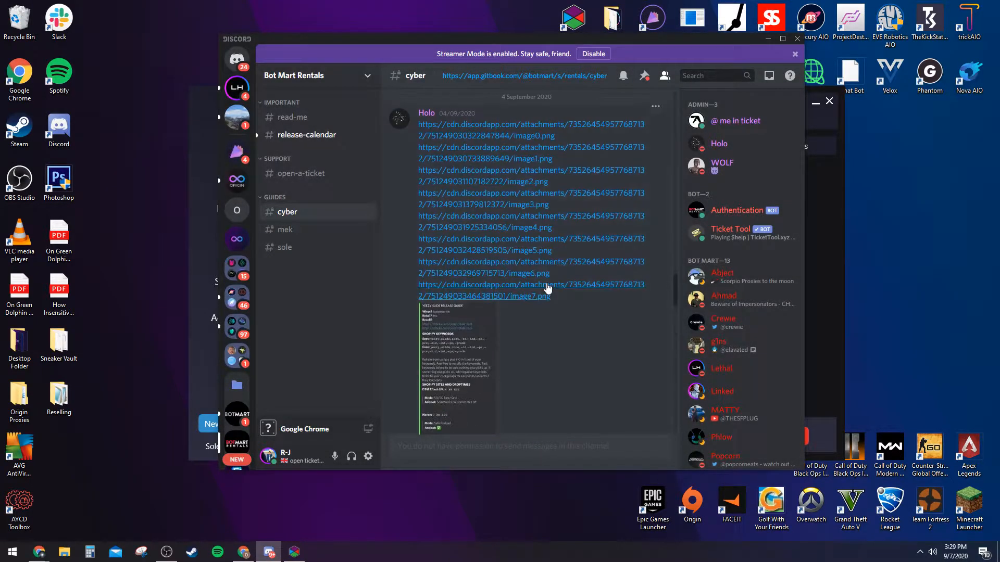
scroll(527, 288, down, 10)
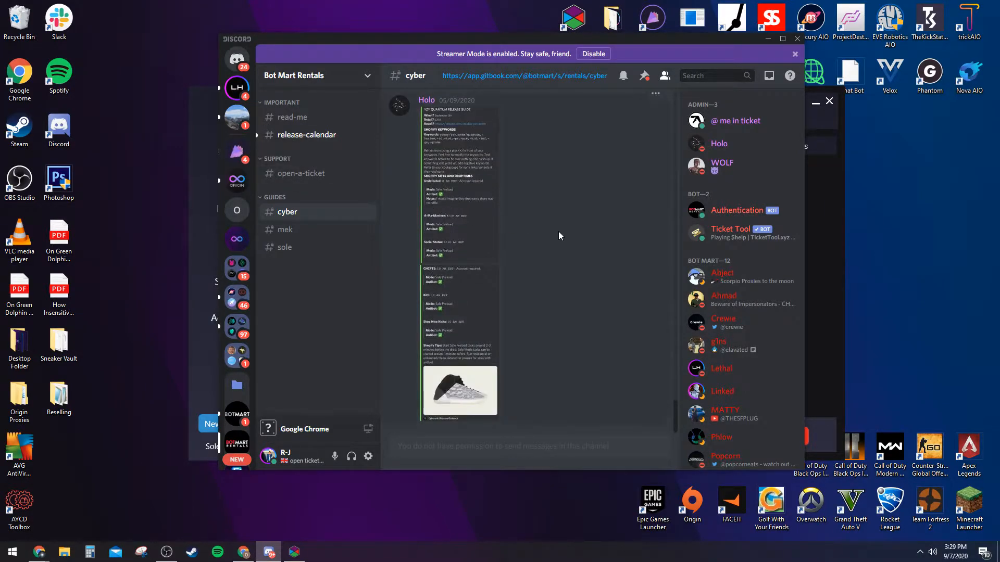
drag(586, 39, 999, 40)
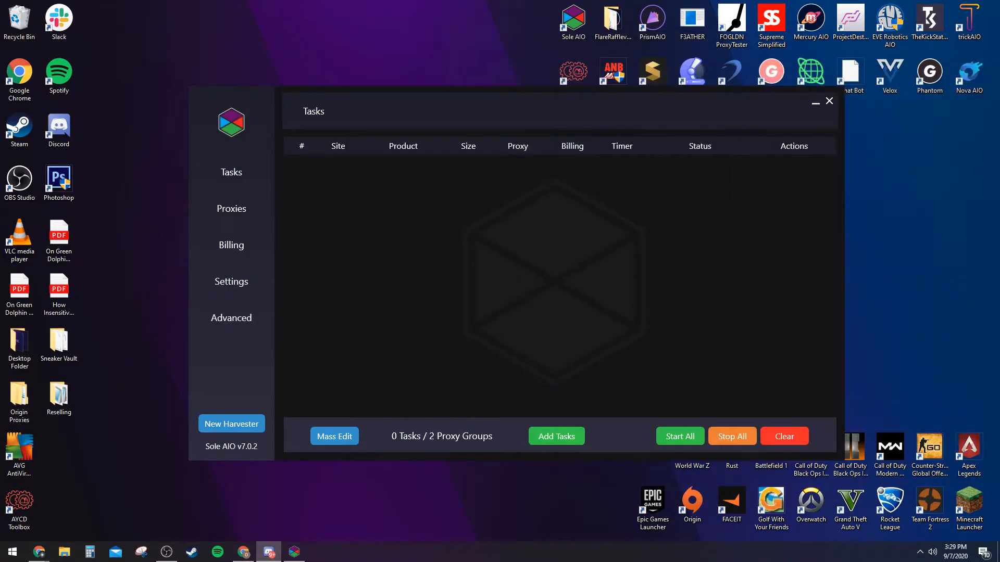
Return to Sole AIO and look over its Advanced page and its captcha, delay, quick task and webhook settings.
drag(536, 215, 540, 219)
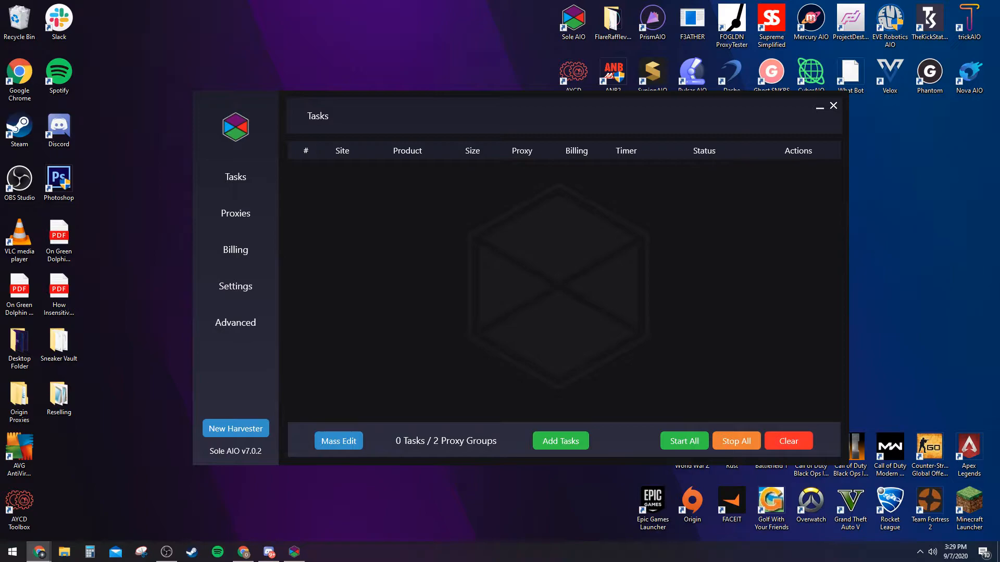
click(629, 221)
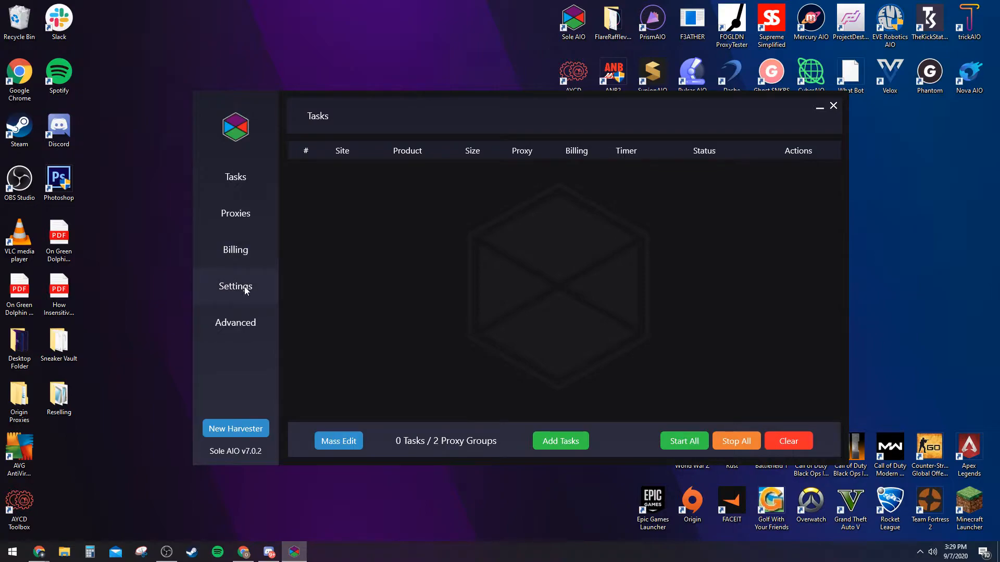
click(253, 324)
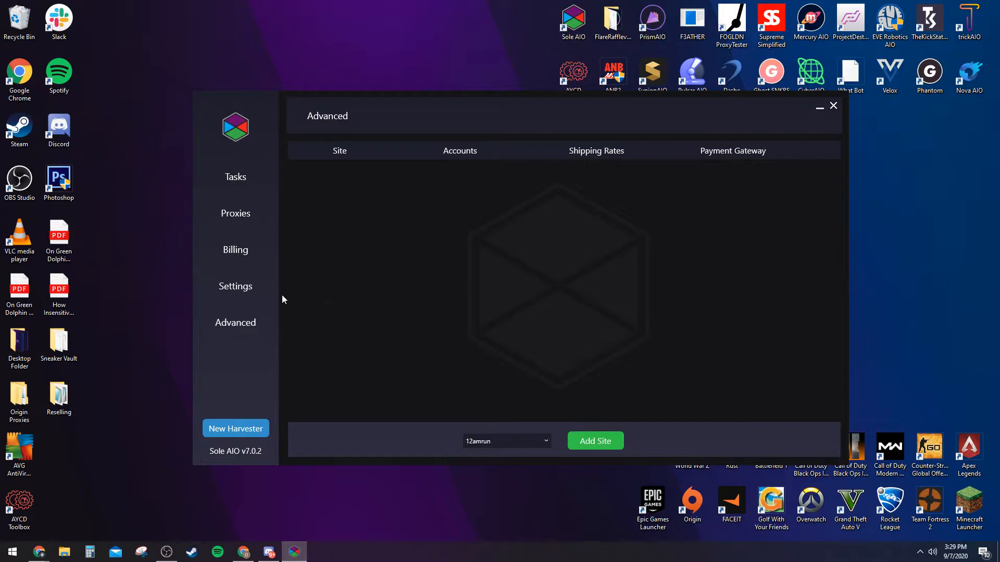
click(257, 289)
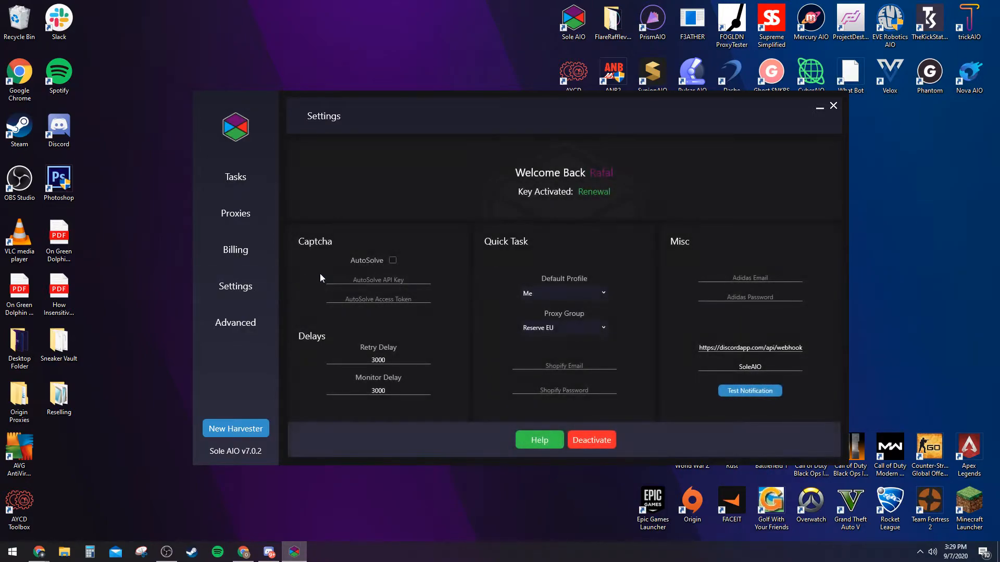
click(956, 551)
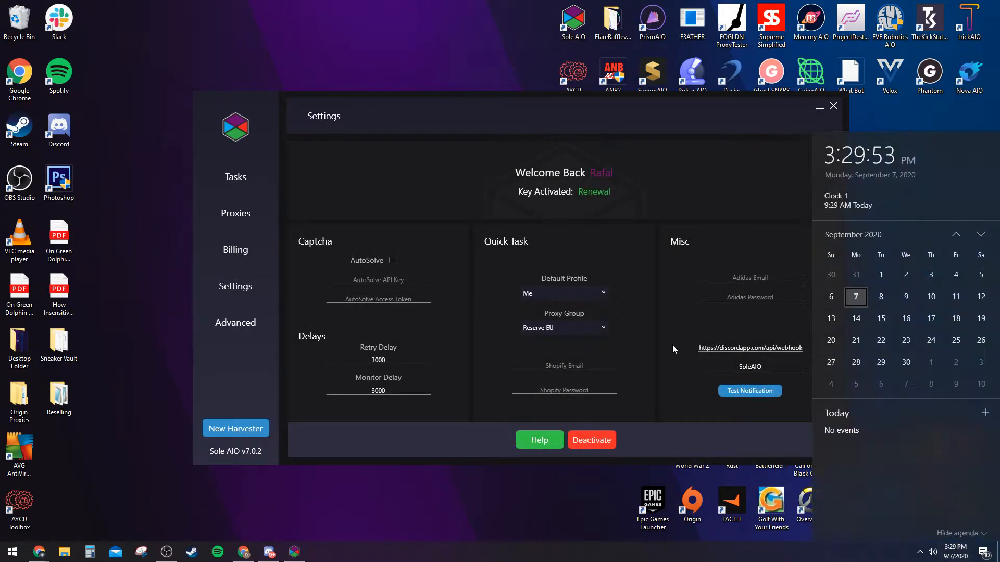
click(735, 181)
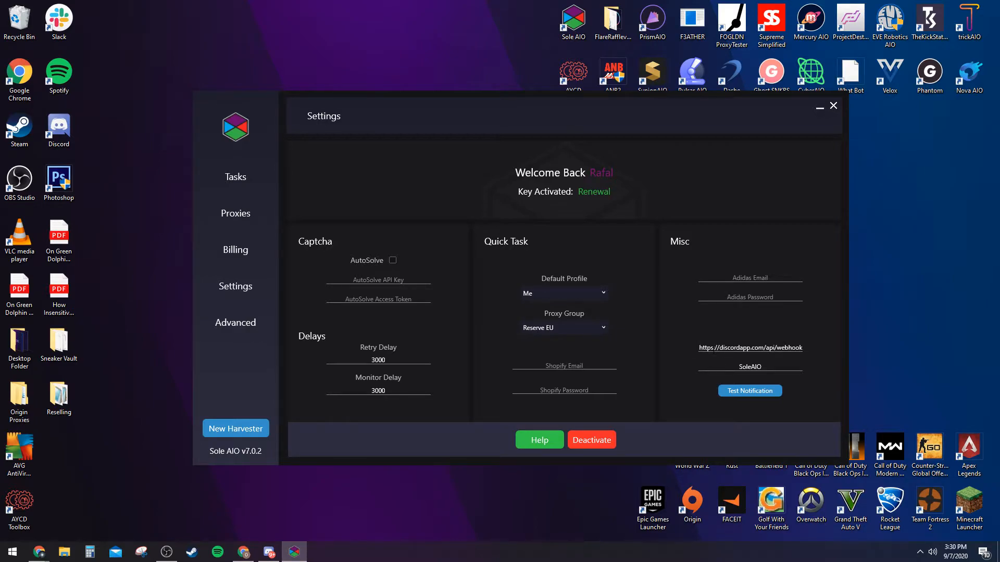
click(770, 367)
Switch to Discord and open the adidas channel in the R-J category of the carty bois server.
click(269, 552)
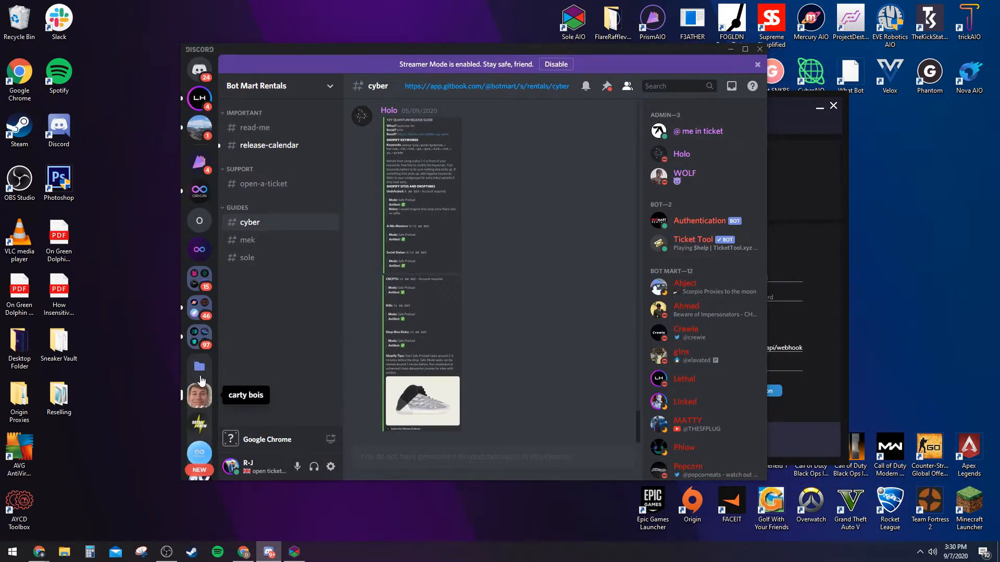
click(202, 380)
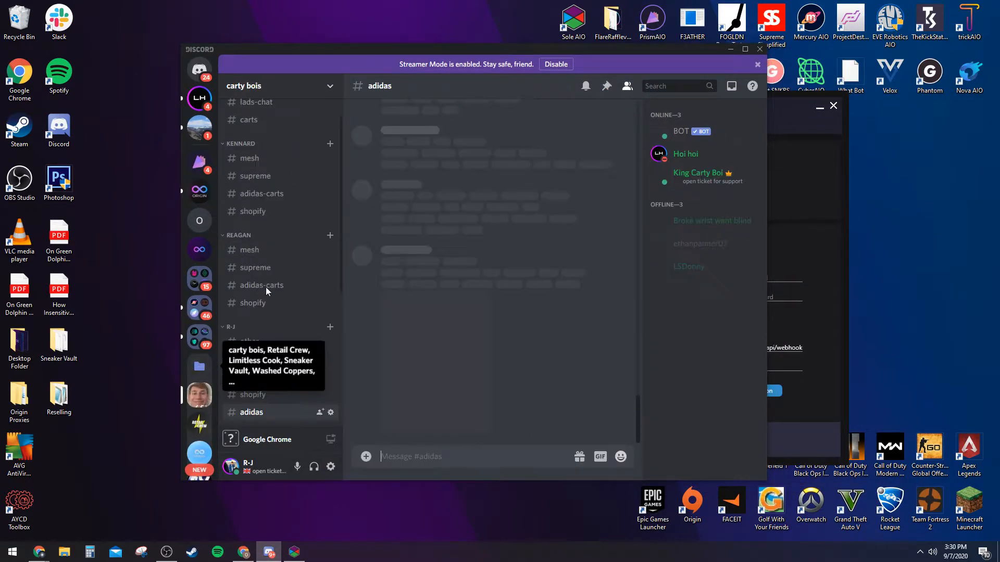
scroll(255, 359, down, 3)
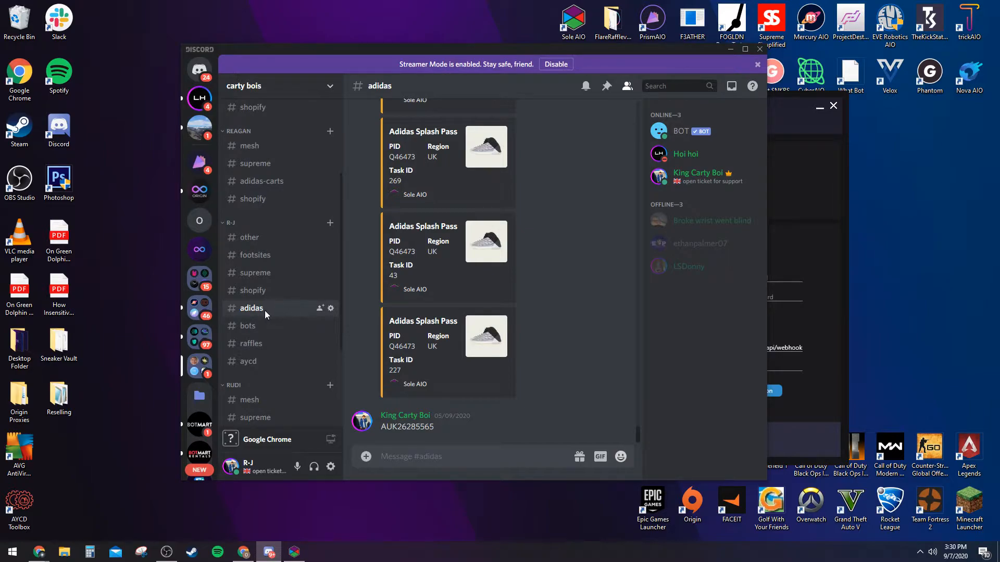
Create a new webhook in the adidas channel's integrations and copy its URL.
right_click(263, 310)
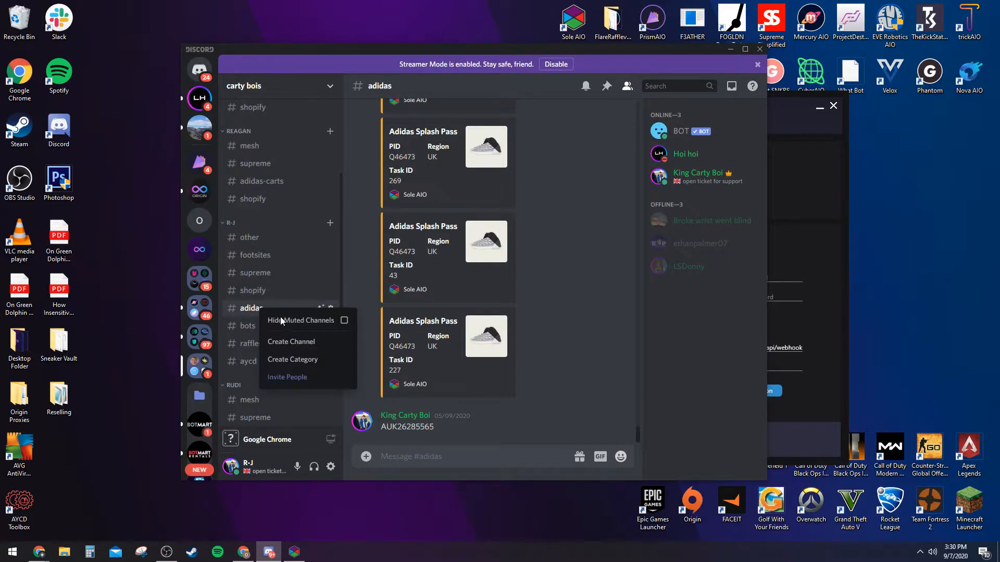
right_click(254, 310)
click(293, 363)
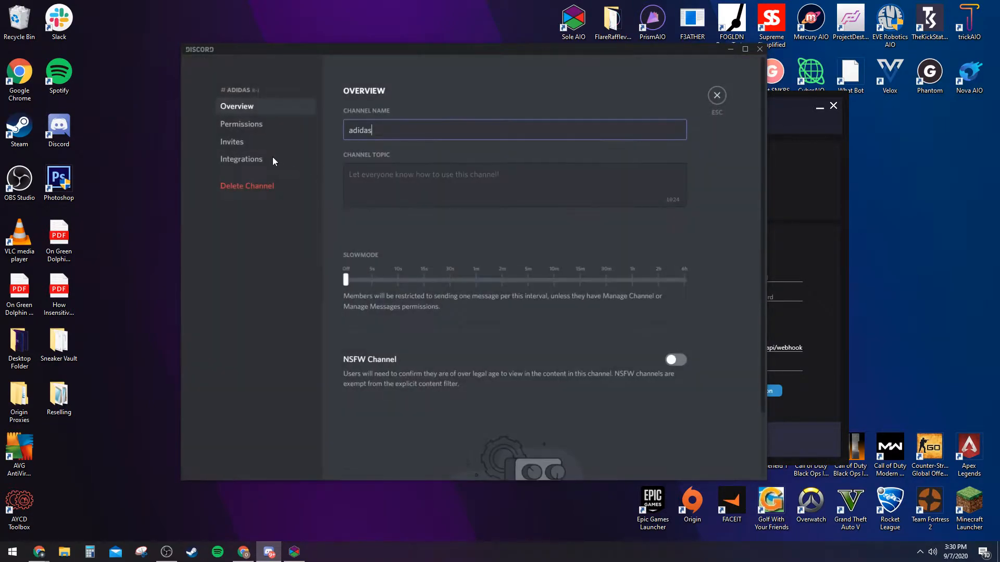
click(267, 160)
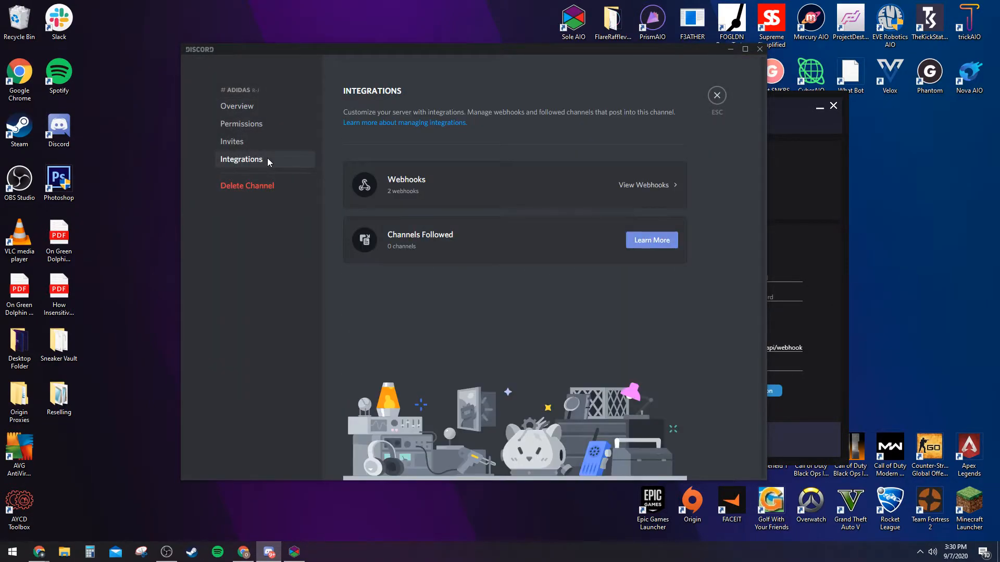
click(632, 186)
click(359, 171)
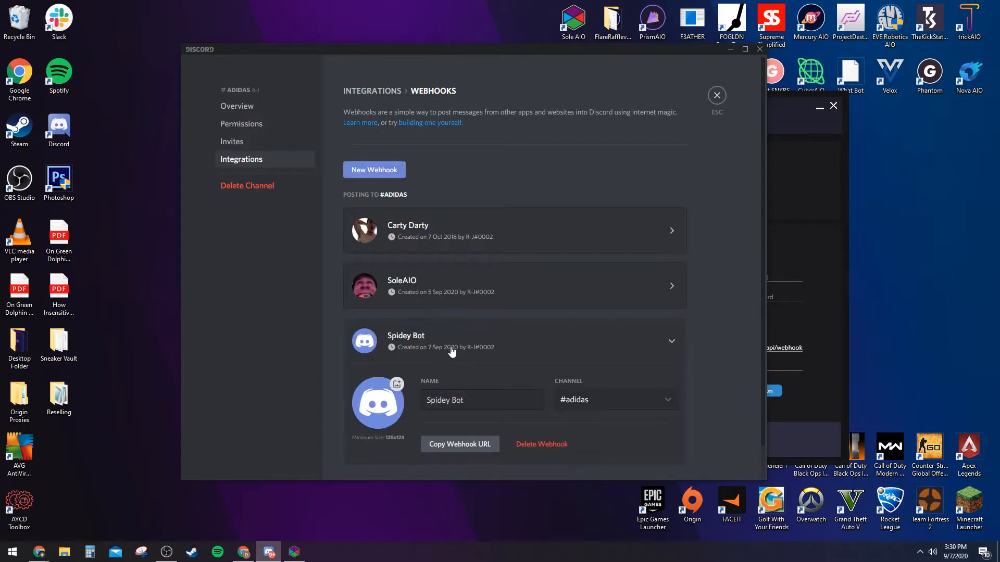
click(469, 446)
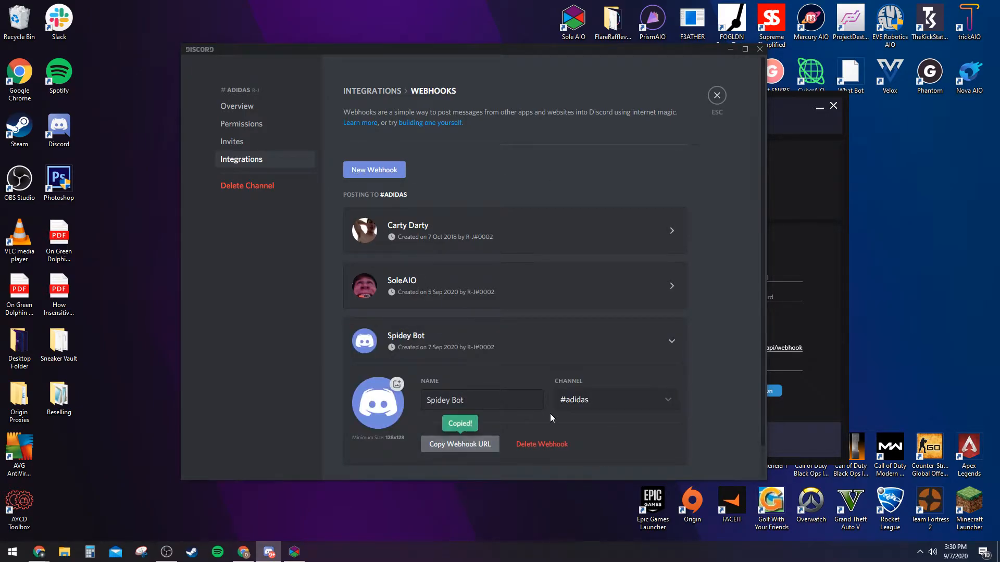
Delete the newly created webhook from the adidas channel and leave the channel settings.
click(818, 383)
click(662, 83)
click(536, 444)
click(572, 297)
click(717, 96)
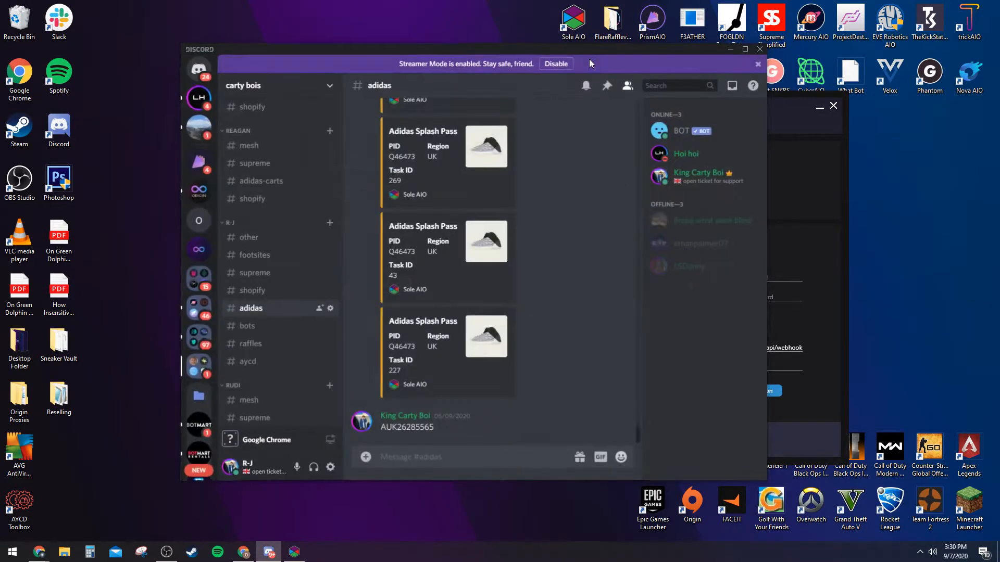
Send a test notification from the Sole AIO settings and view it in Discord's adidas channel.
click(738, 392)
click(738, 392)
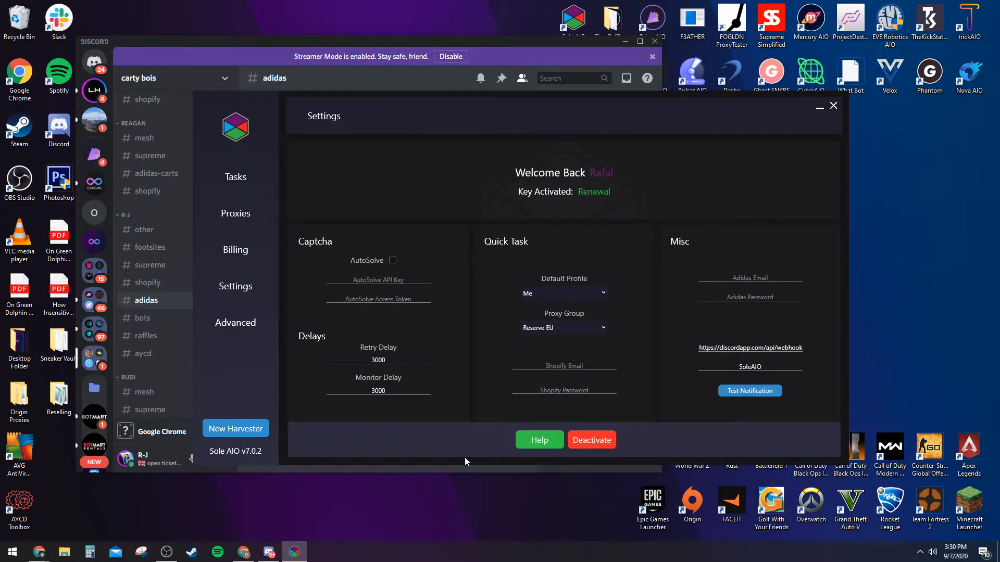
click(372, 49)
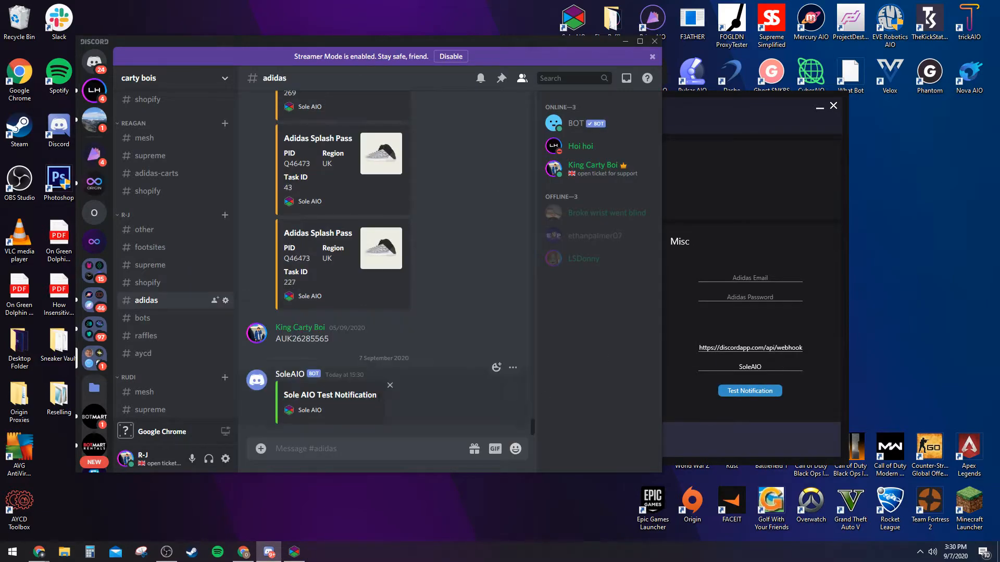
Delete the Sole AIO test notification from the adidas channel and minimize Discord.
right_click(401, 396)
shift+click(427, 430)
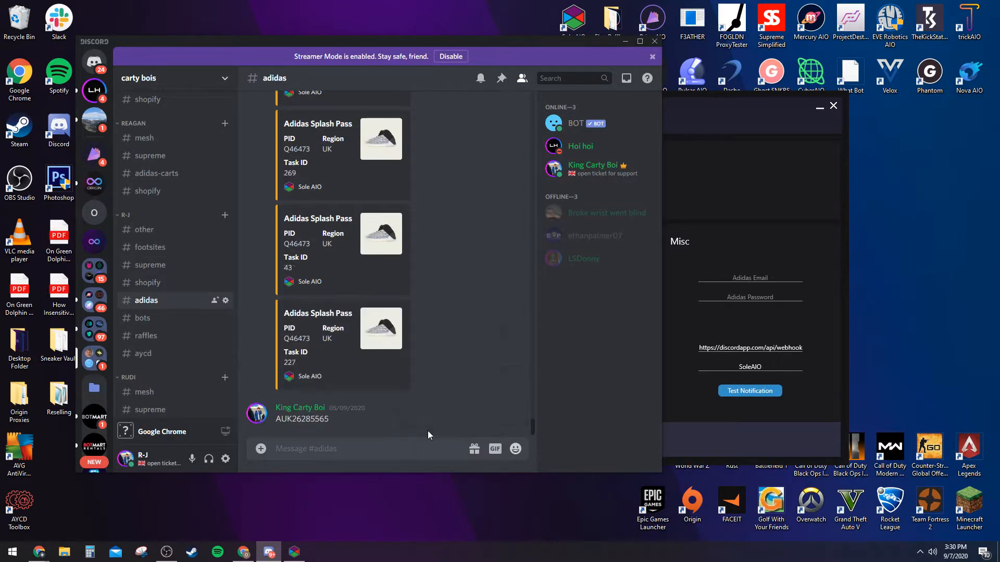
click(625, 41)
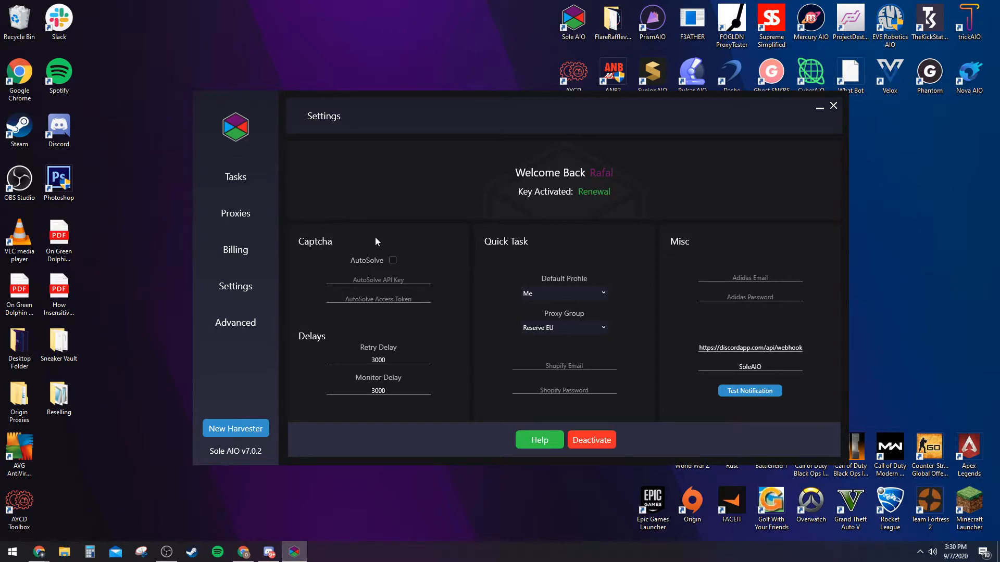
Look over the billing page of Sole AIO and its list of saved profiles.
click(255, 252)
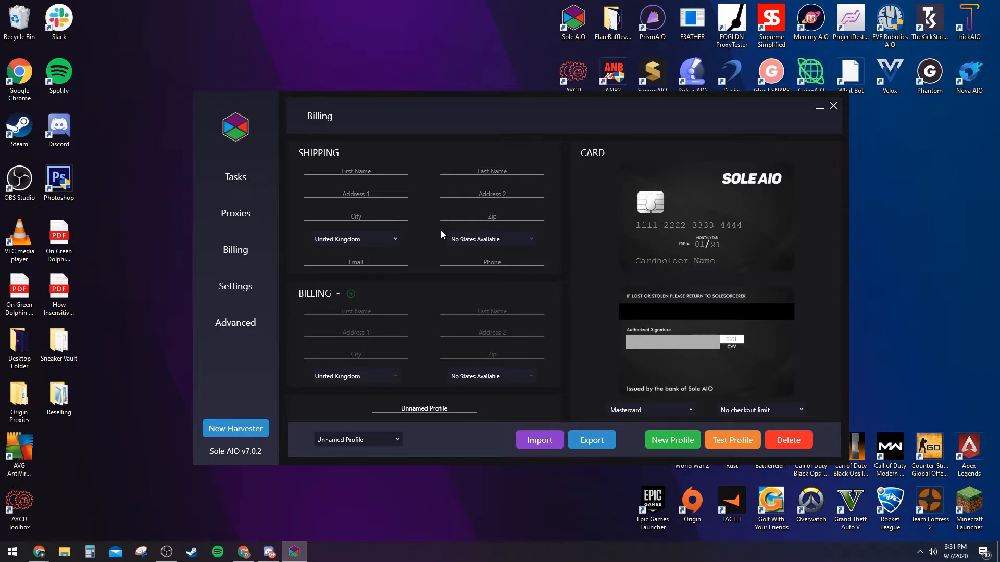
click(397, 438)
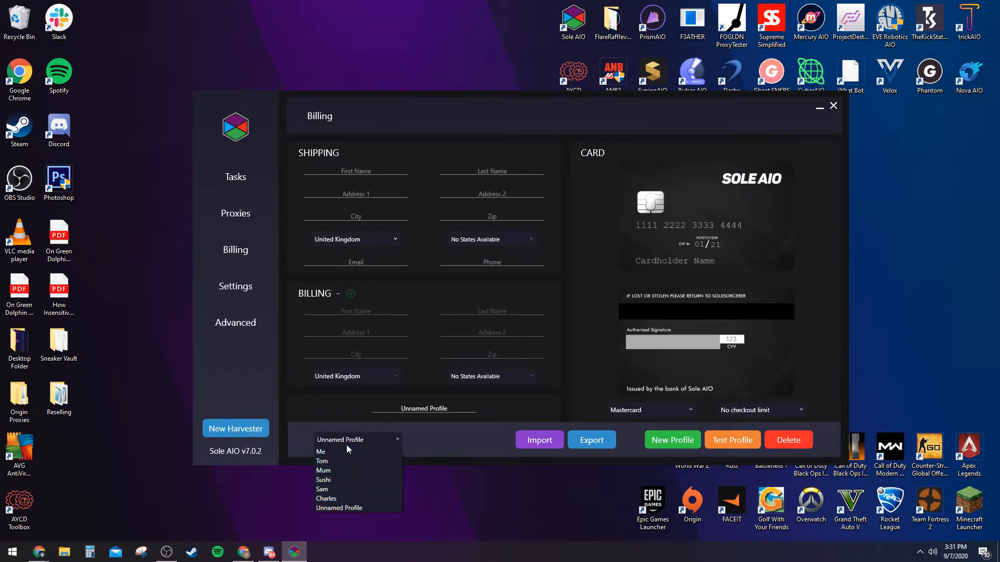
click(484, 429)
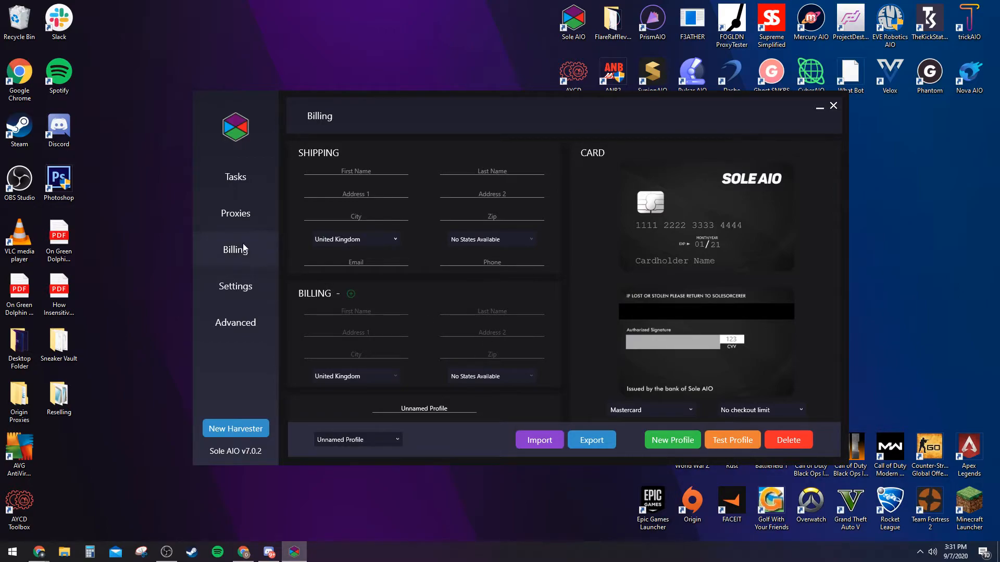
Examine the proxies in the Origin UK proxy group.
click(250, 208)
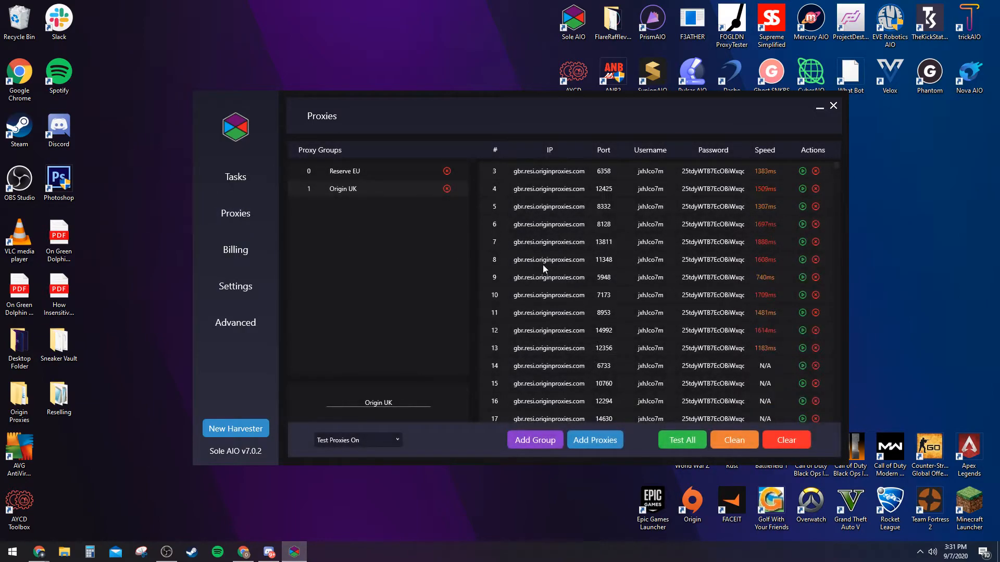
scroll(543, 264, down, 13)
scroll(539, 281, down, 20)
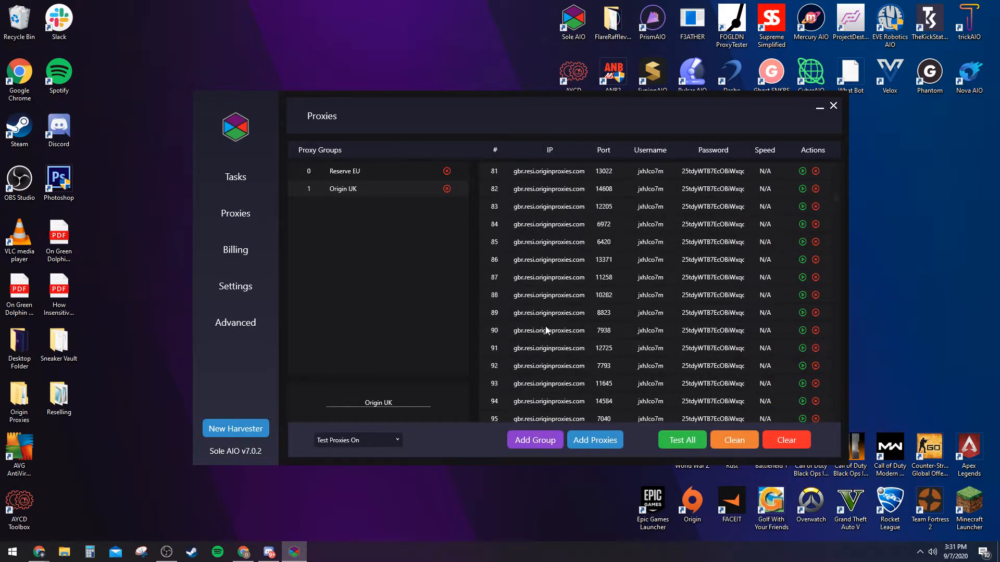
scroll(560, 338, down, 20)
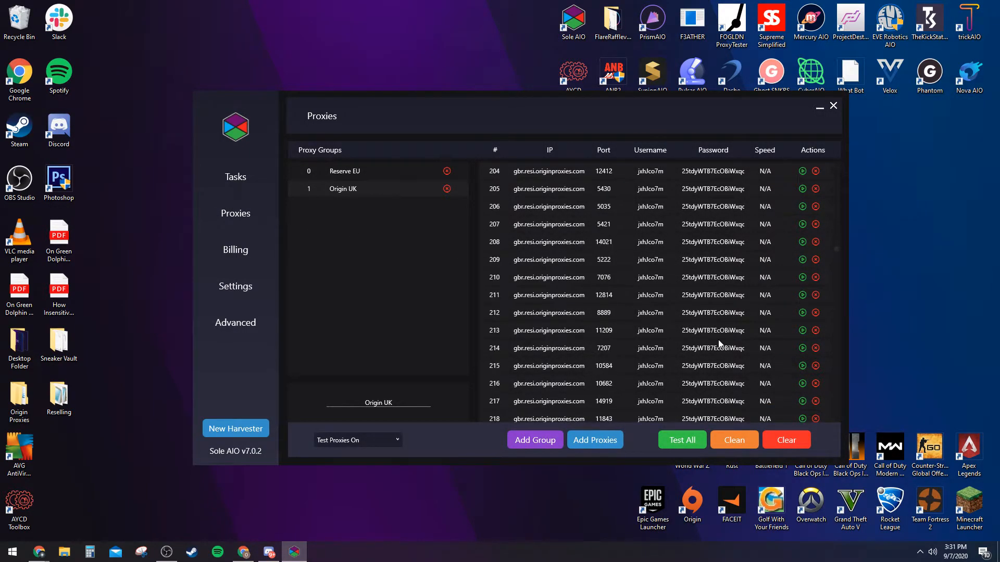
scroll(720, 367, up, 6)
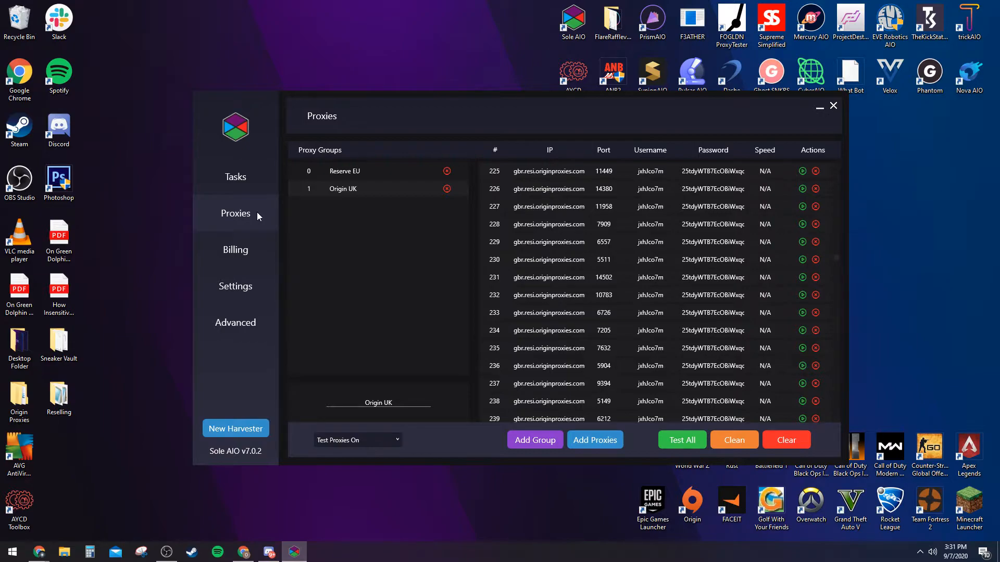
Open the task creation form and browse through all supported sites, returning to adidas.
click(251, 179)
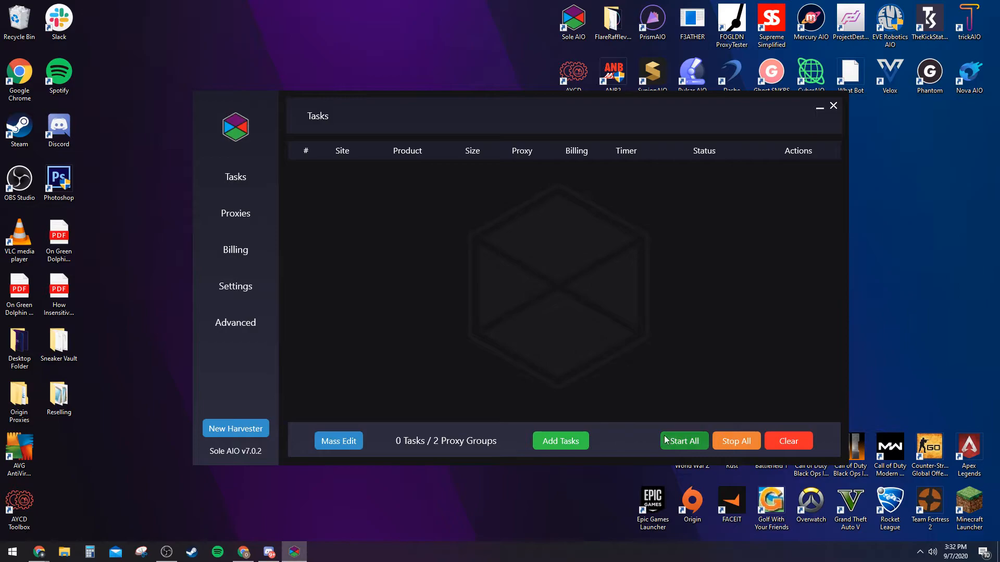
click(557, 441)
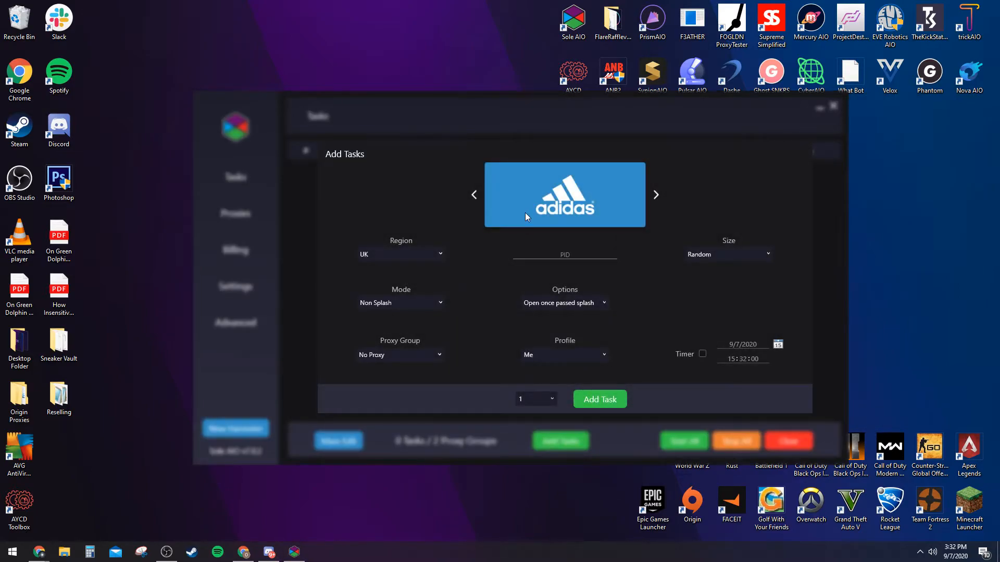
click(476, 196)
click(477, 195)
click(477, 195)
click(476, 196)
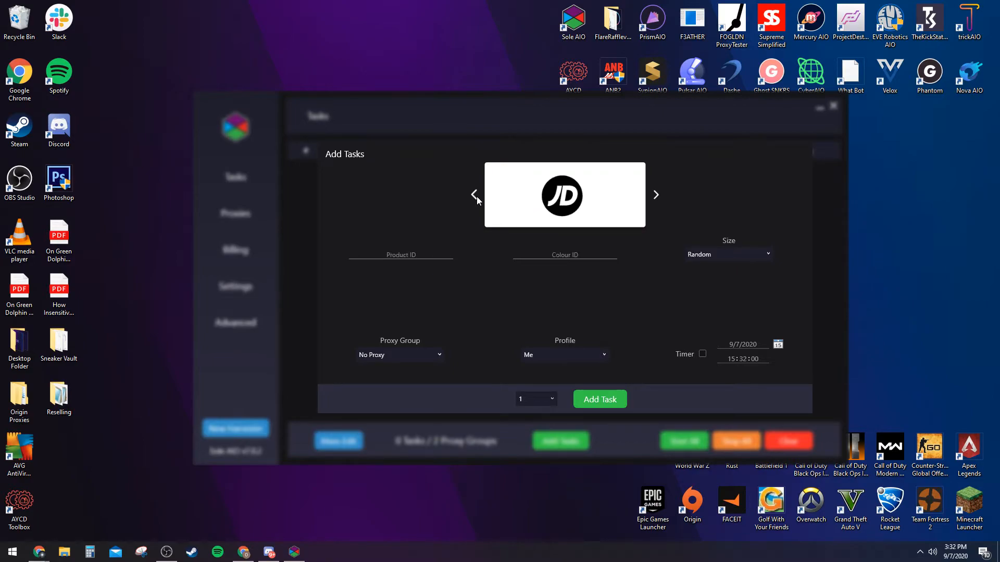
click(474, 196)
click(473, 196)
click(473, 196)
click(474, 197)
click(474, 198)
click(473, 197)
click(474, 197)
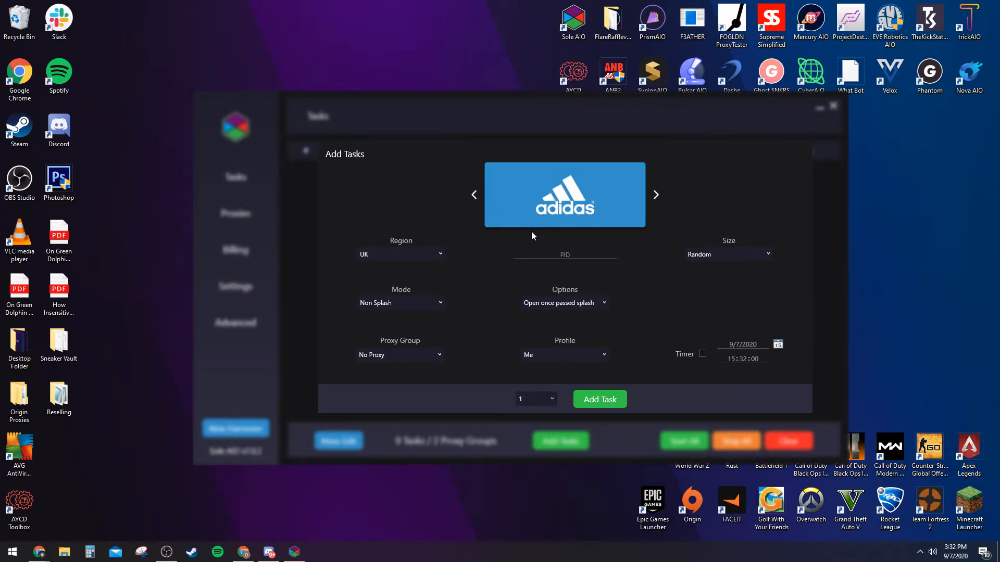
Keep the adidas task's region on UK and enter Q46473 as the product ID.
click(426, 250)
scroll(412, 398, down, 3)
scroll(413, 398, up, 3)
click(363, 265)
click(558, 265)
key(ctrl+v)
Look through the size options available for the adidas task, leaving Random selected.
click(716, 255)
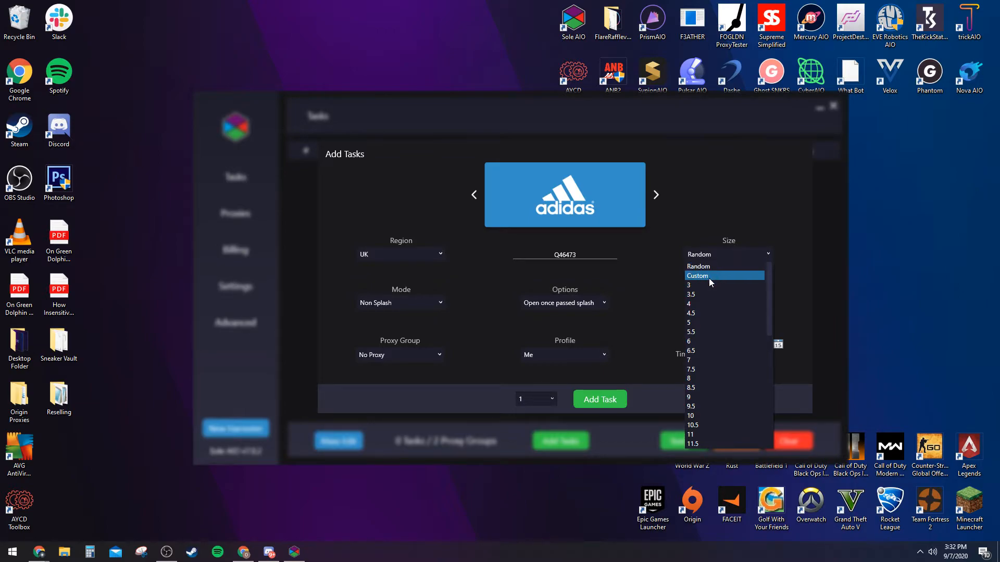
scroll(720, 266, down, 8)
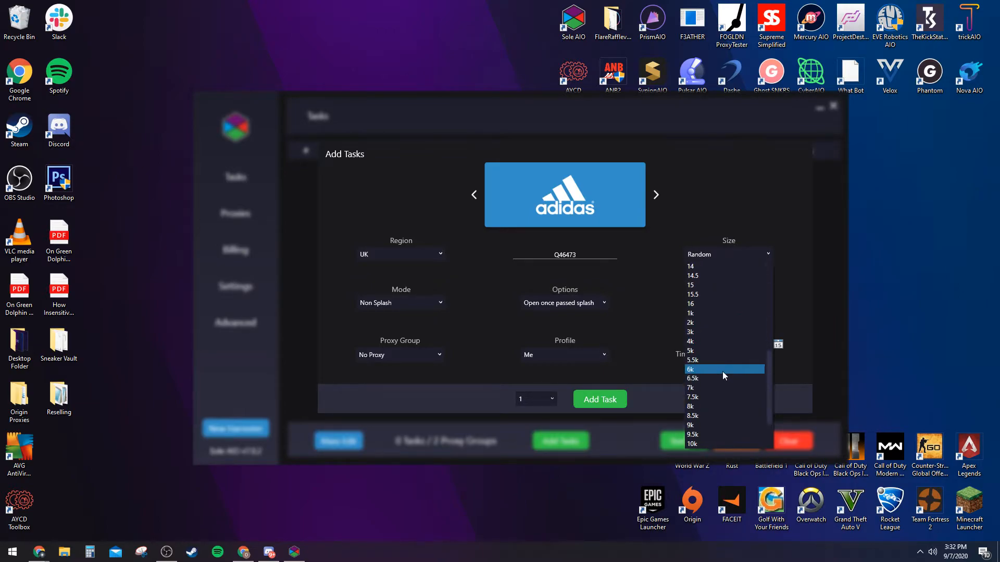
scroll(720, 361, up, 8)
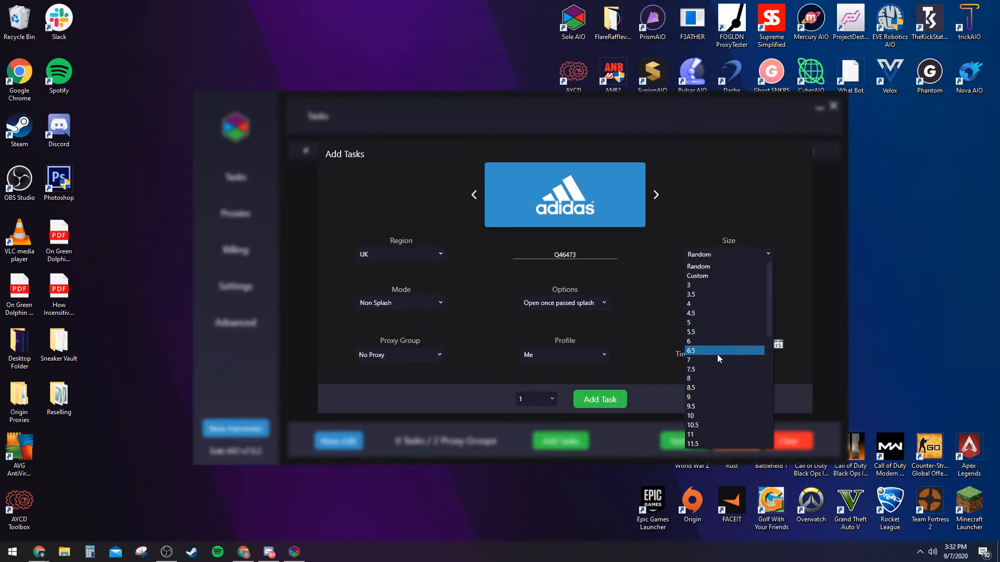
click(652, 295)
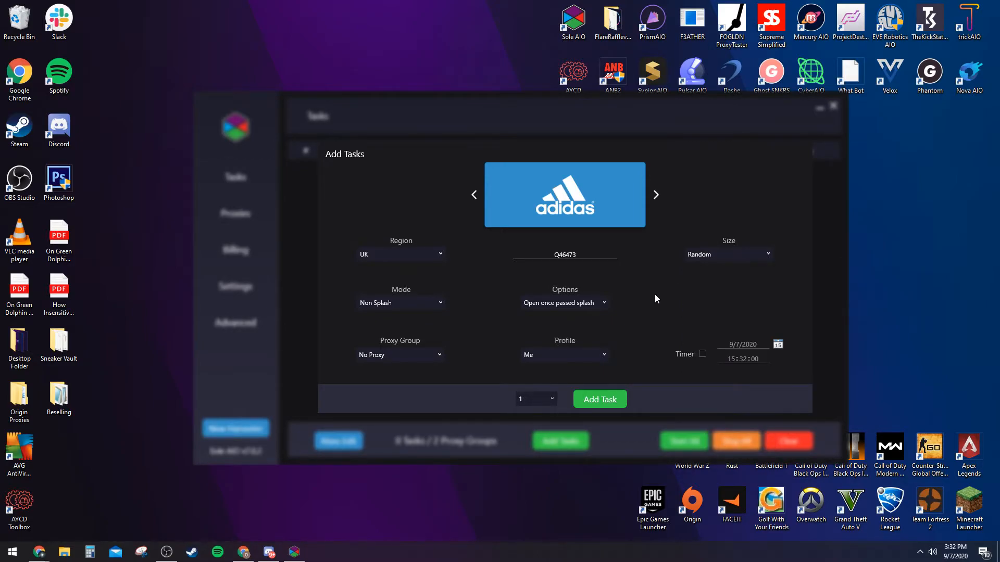
click(704, 255)
click(656, 273)
click(717, 255)
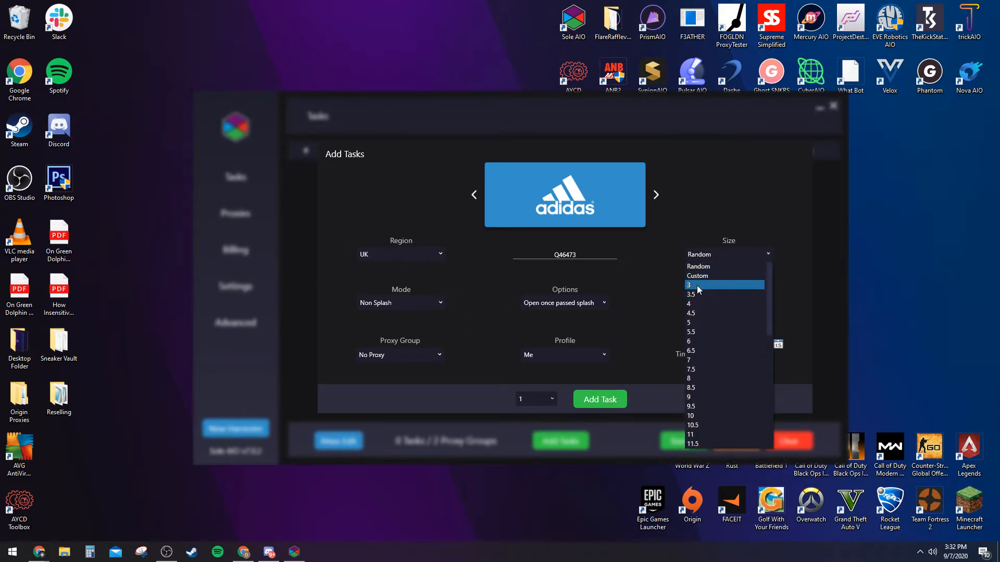
click(516, 305)
Set the adidas task's mode to Splash and its checkout option to Full autocheckout.
click(389, 303)
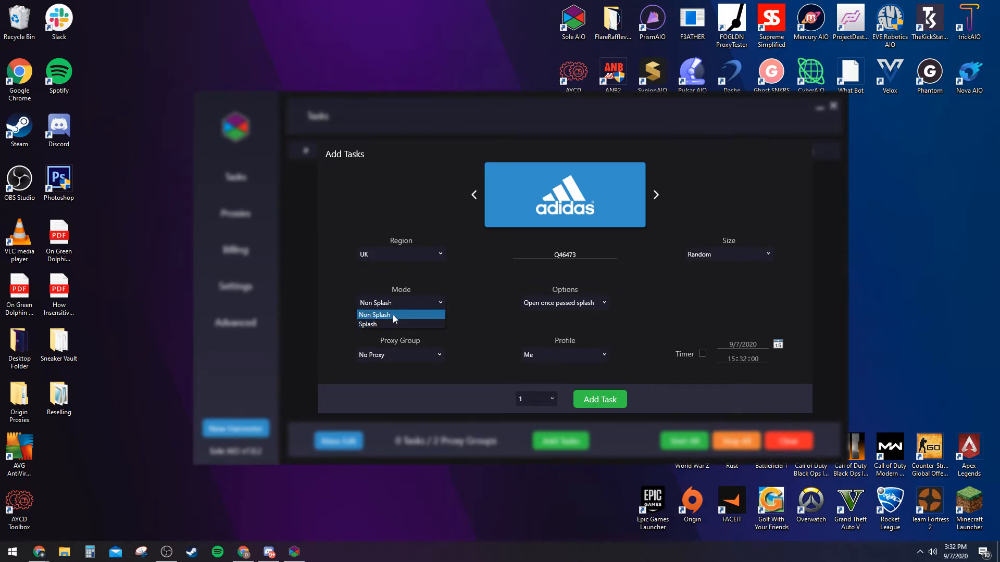
click(393, 324)
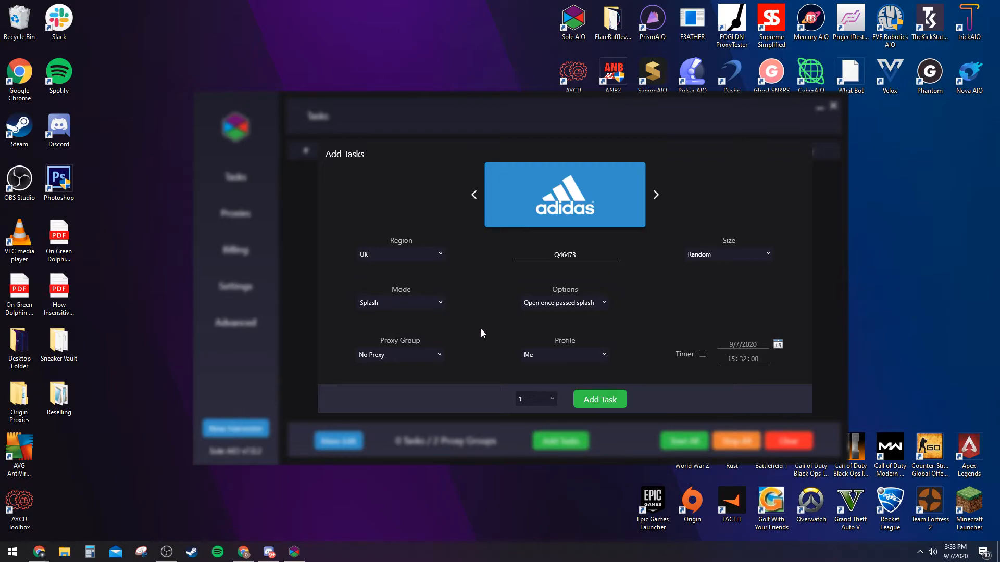
click(552, 304)
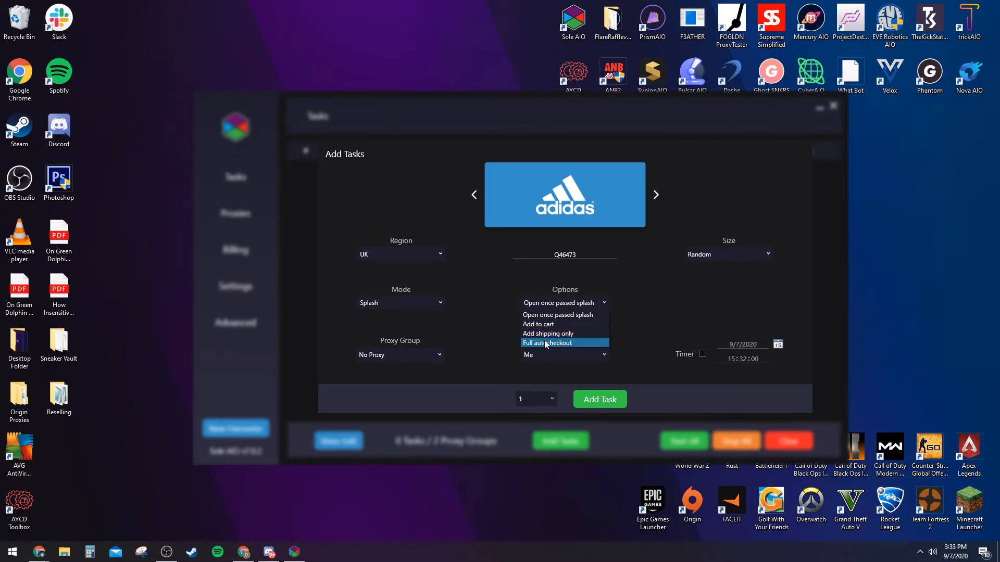
click(496, 353)
click(565, 303)
click(547, 341)
Assign the Origin UK proxy group and add five adidas tasks with the Me profile.
click(428, 358)
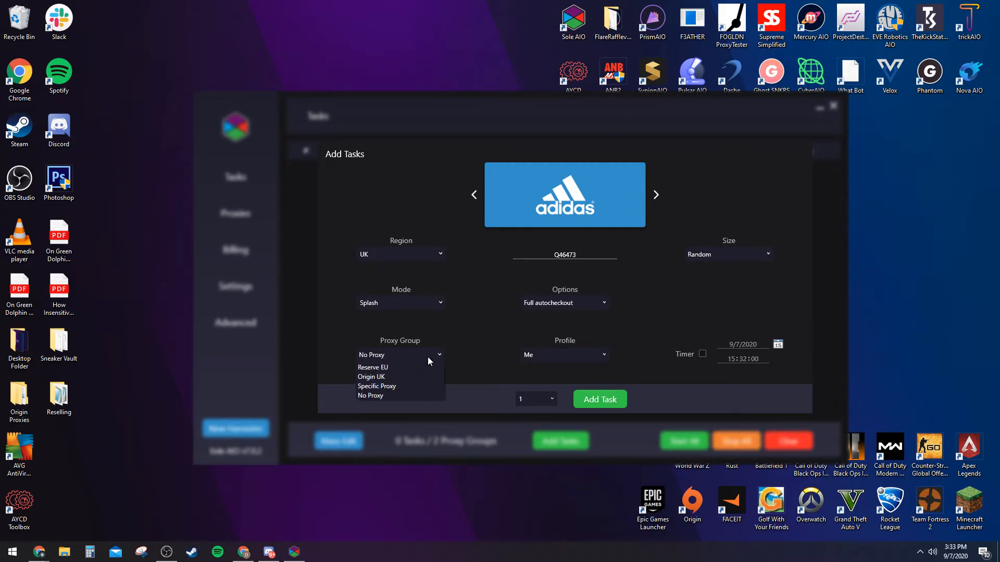
click(400, 377)
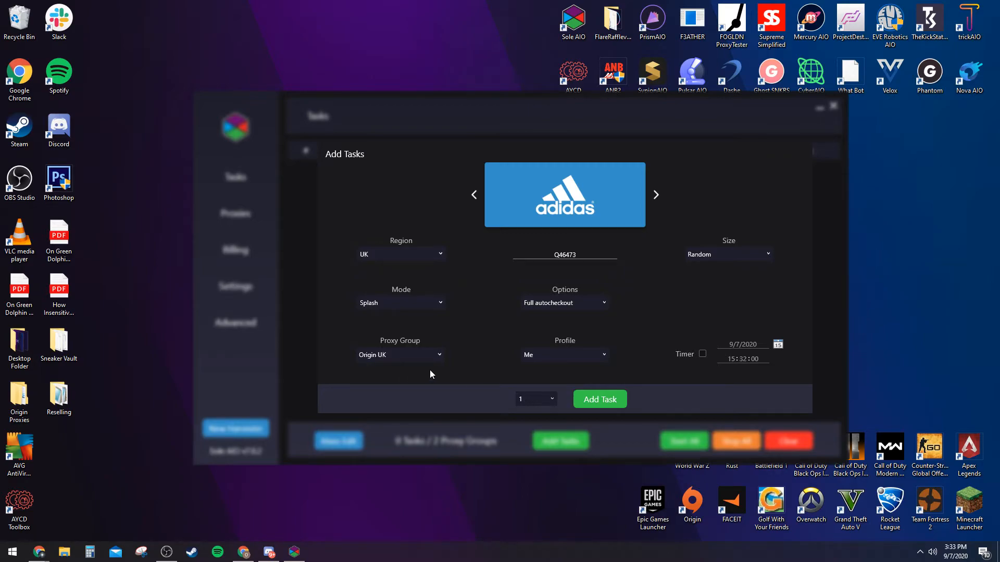
click(552, 400)
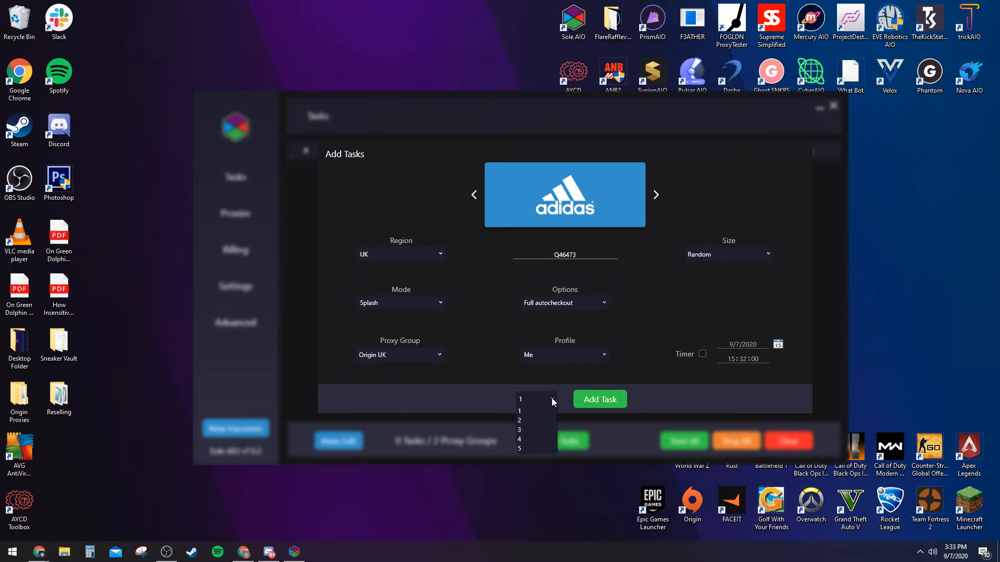
click(538, 448)
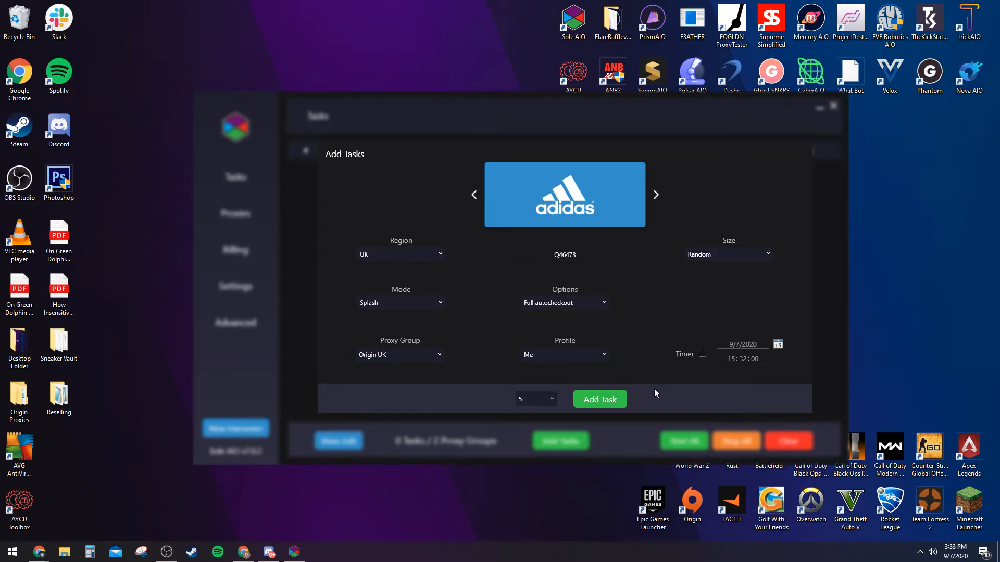
click(565, 355)
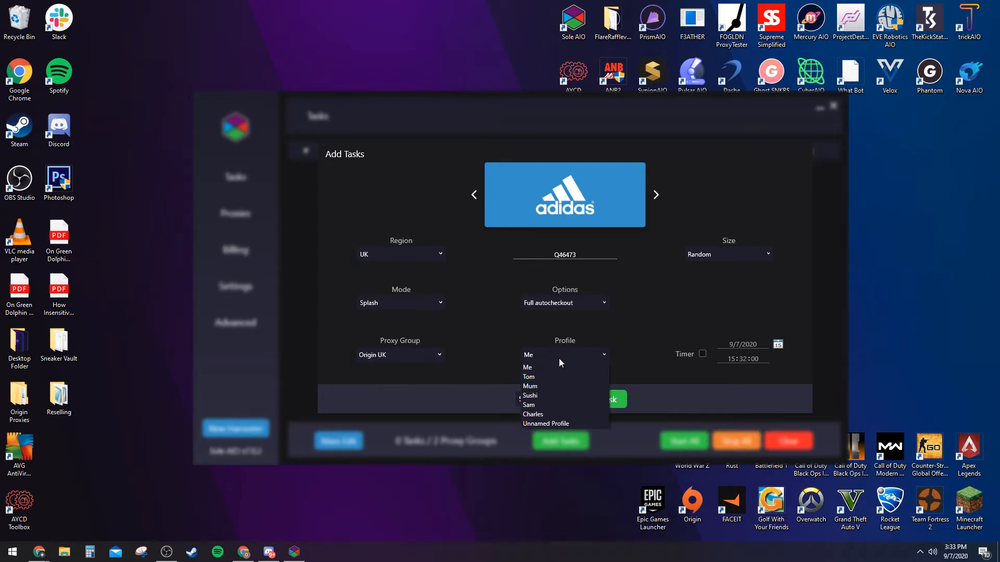
click(541, 332)
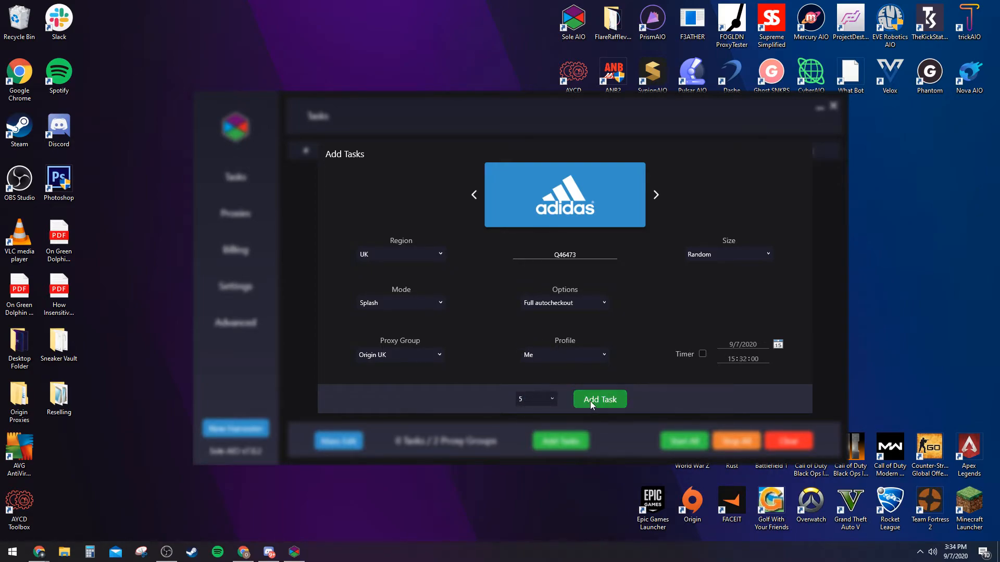
click(591, 401)
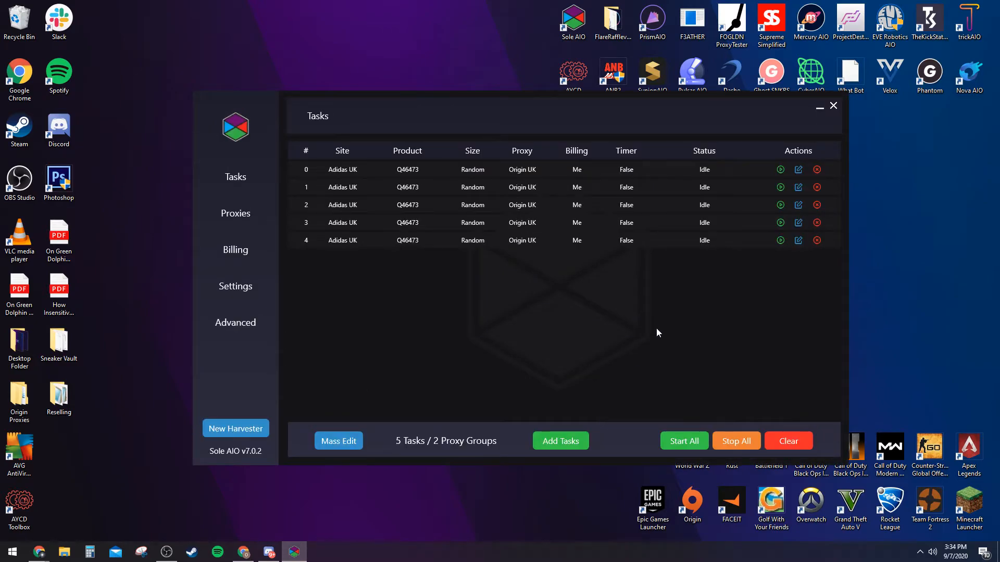
Move the main window aside, open a standard captcha harvester without a proxy and close it.
drag(772, 139, 902, 119)
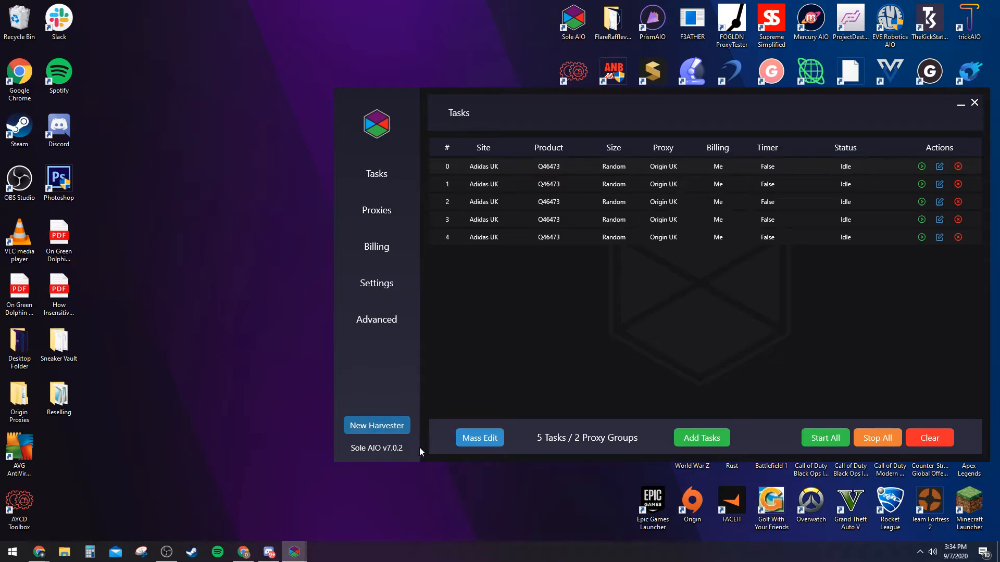
click(407, 433)
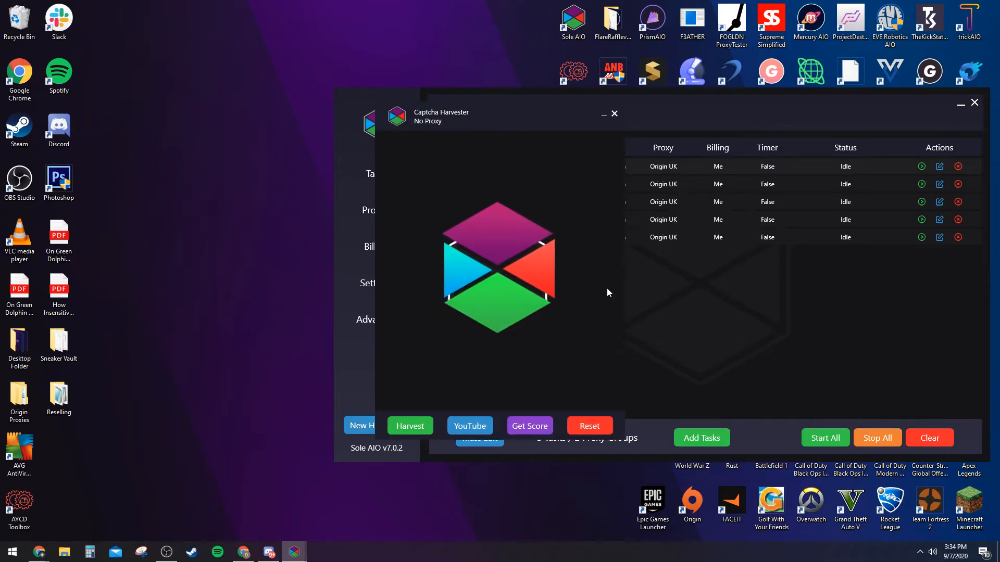
click(615, 113)
Create a recaptcha V3 harvester without a proxy, place it beside the task list and close it.
right_click(372, 429)
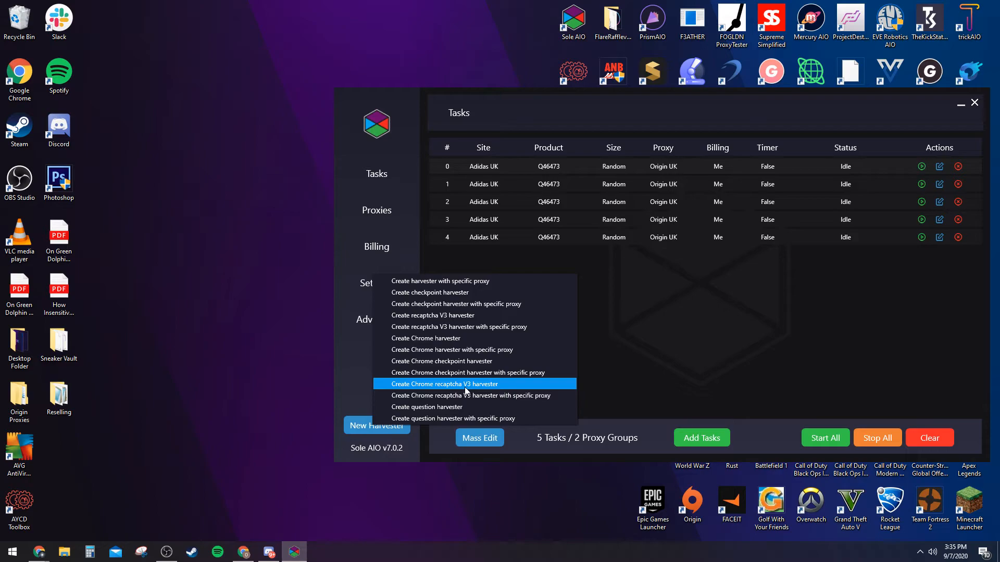
click(441, 316)
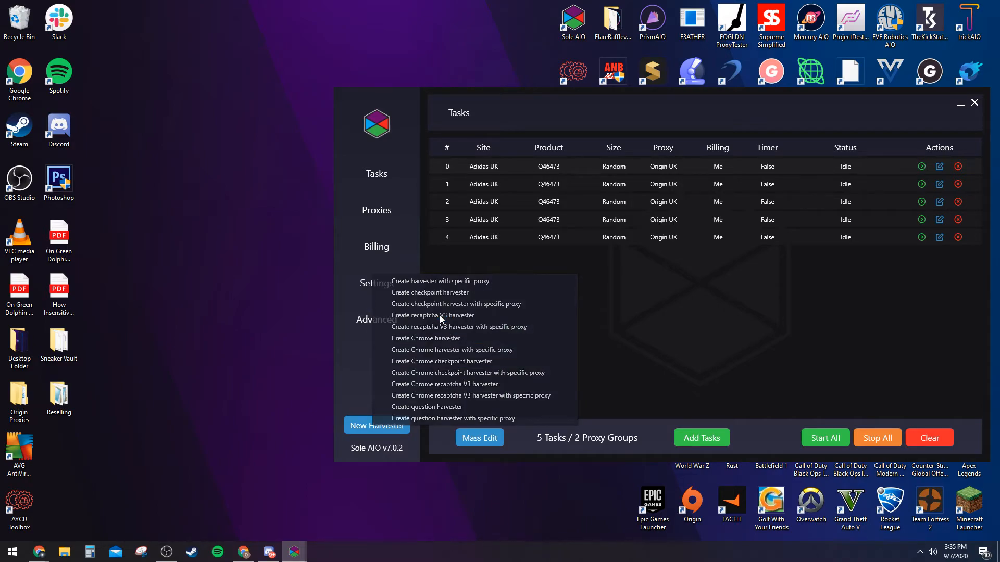
drag(520, 117, 329, 135)
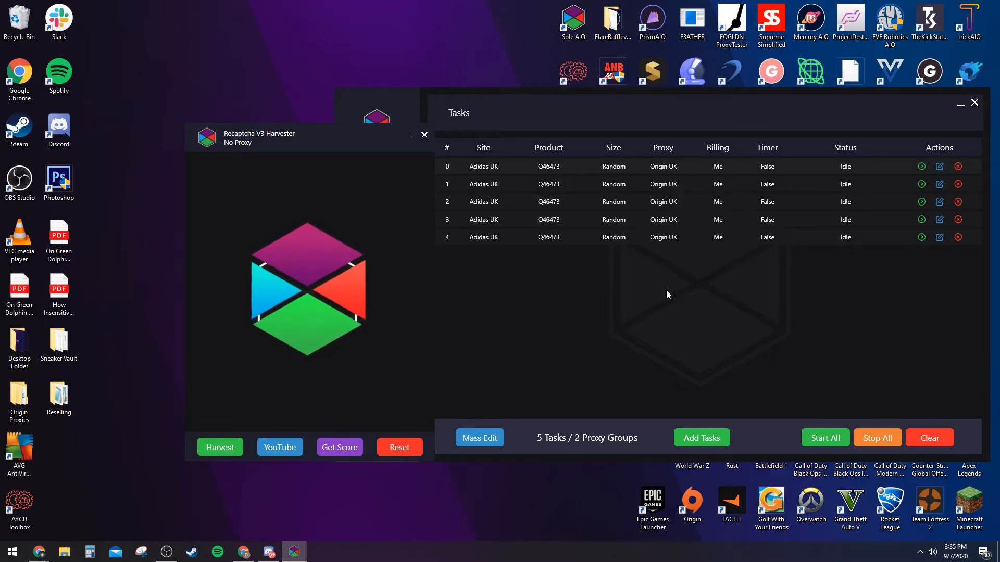
drag(344, 137, 309, 139)
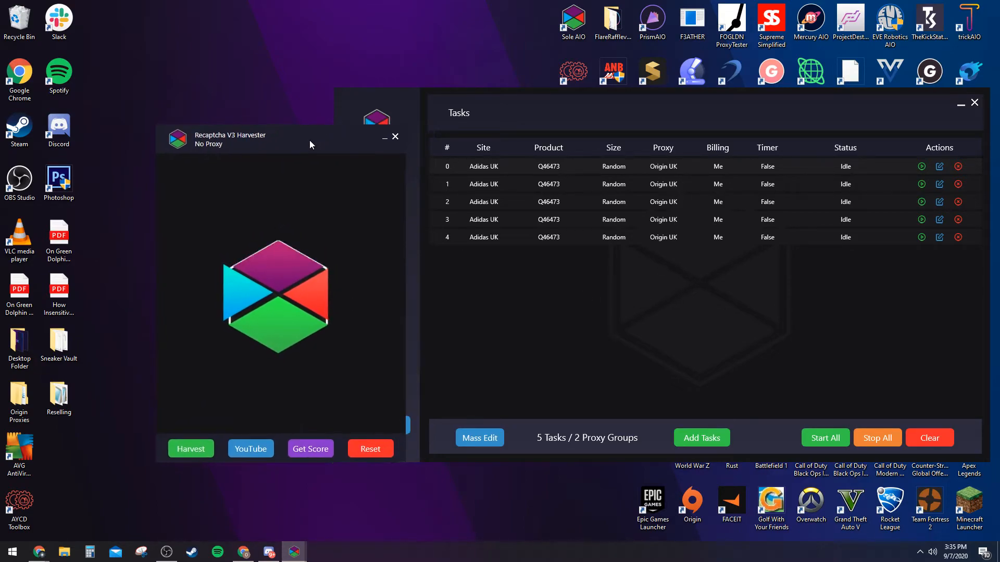
click(390, 140)
Create a Chrome recaptcha V3 harvester beside the main window and inspect its Harvester extension, status and ID.
click(371, 426)
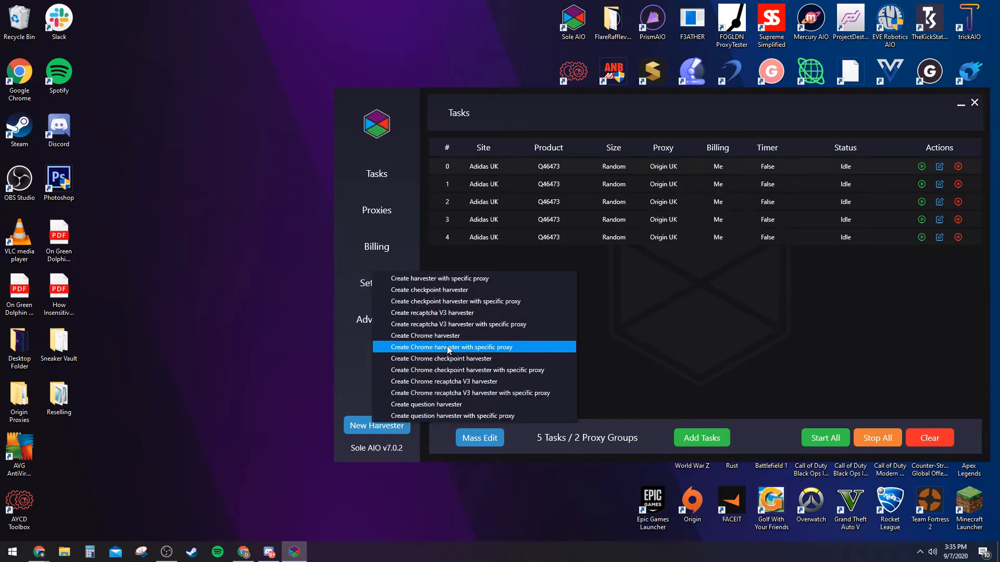
click(441, 381)
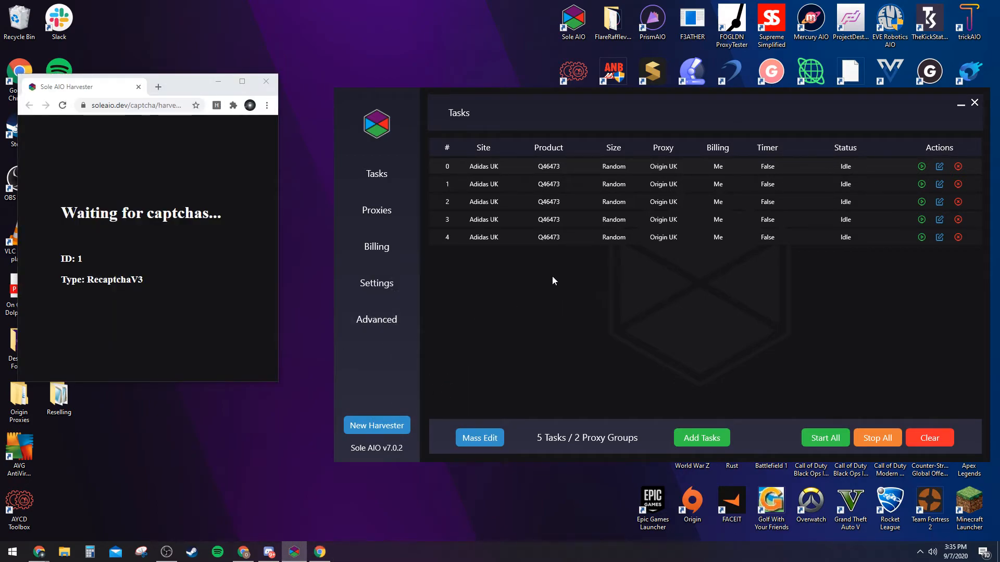
drag(193, 99, 248, 127)
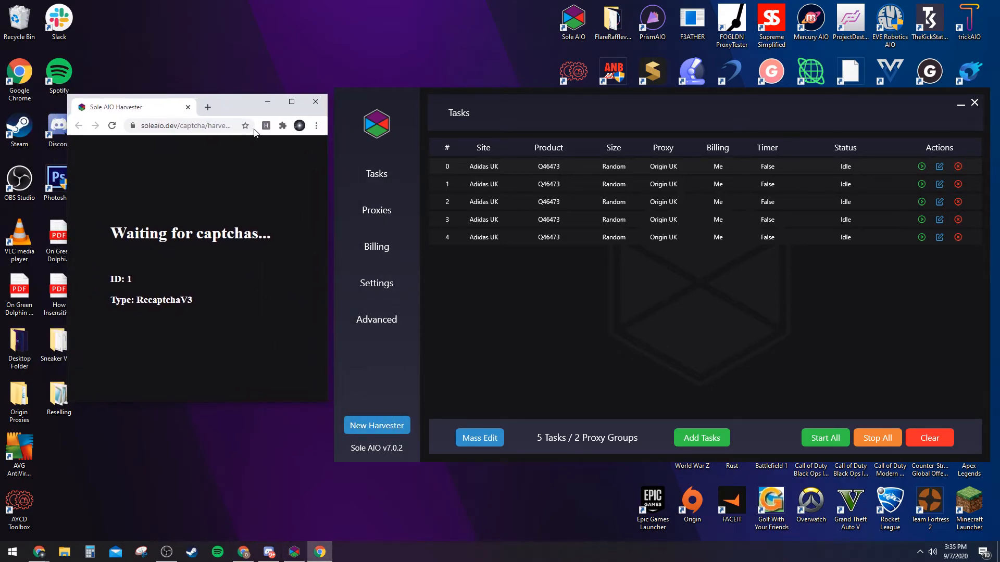
right_click(266, 126)
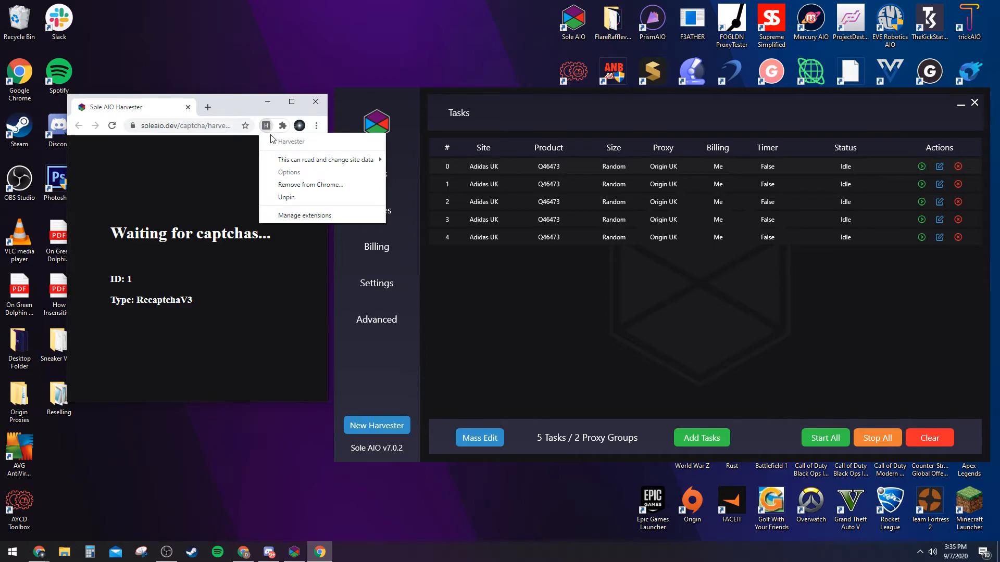
click(230, 164)
drag(111, 234, 275, 236)
drag(110, 279, 132, 279)
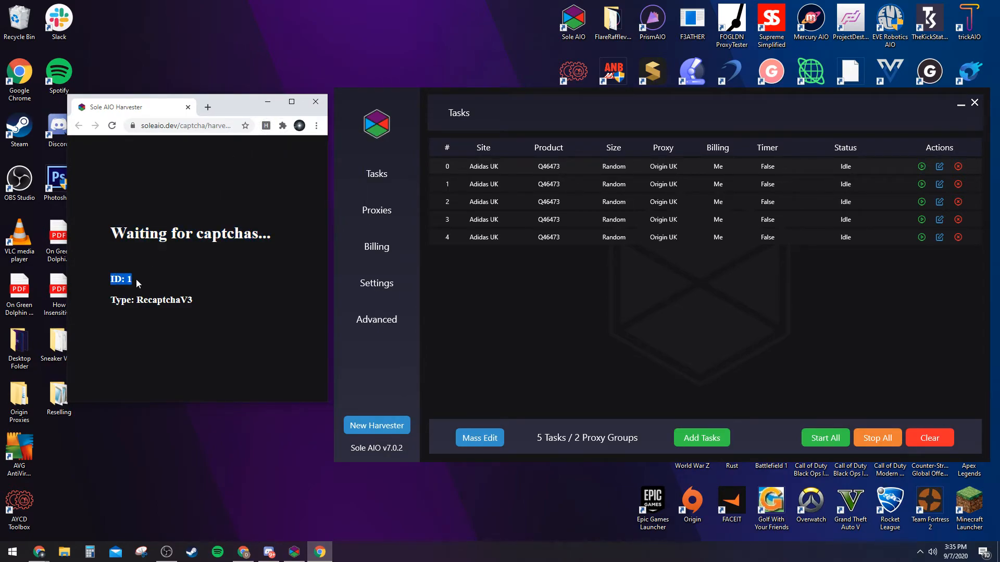
Create a second Chrome recaptcha V3 harvester and close its window.
click(404, 426)
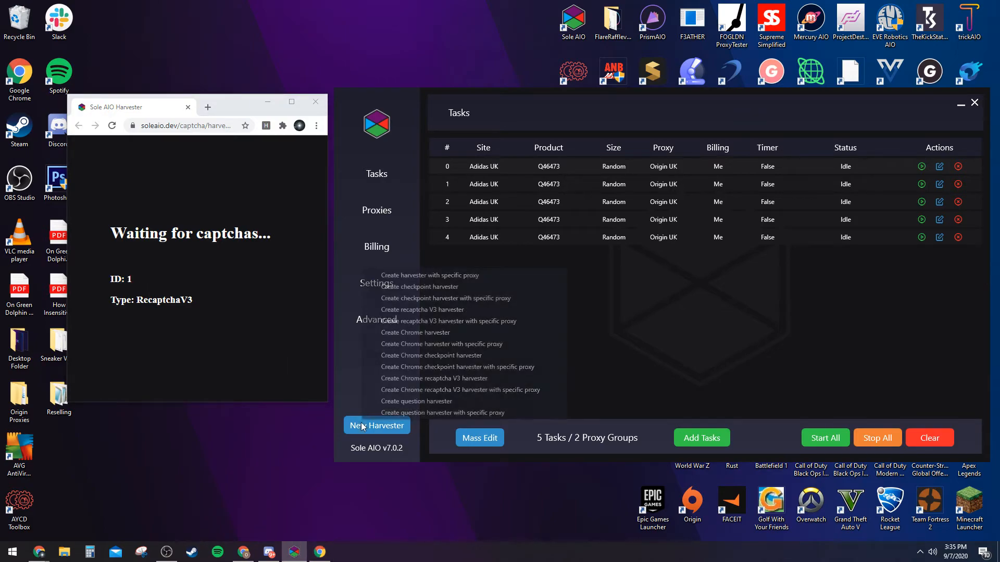
click(446, 379)
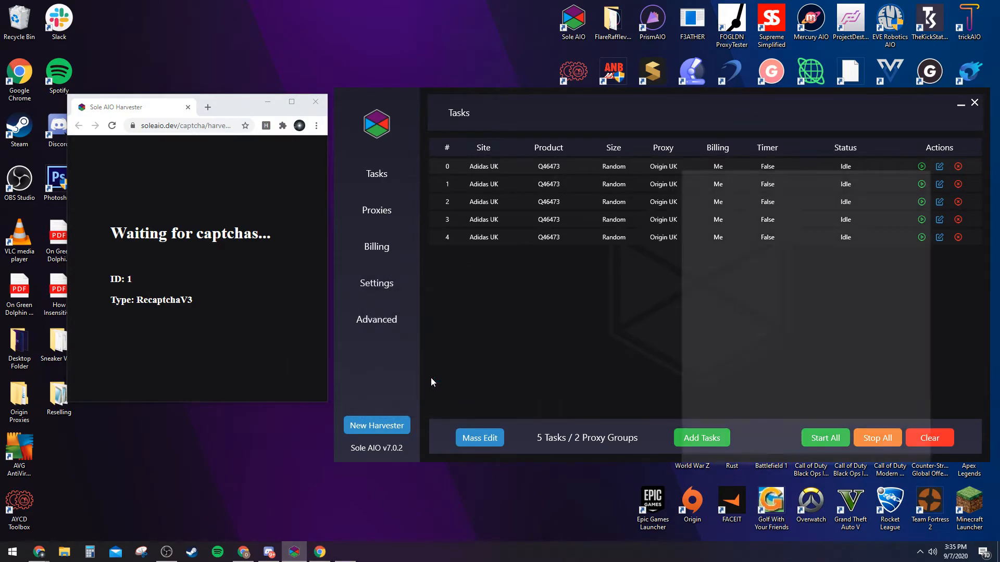
double_click(739, 350)
click(925, 171)
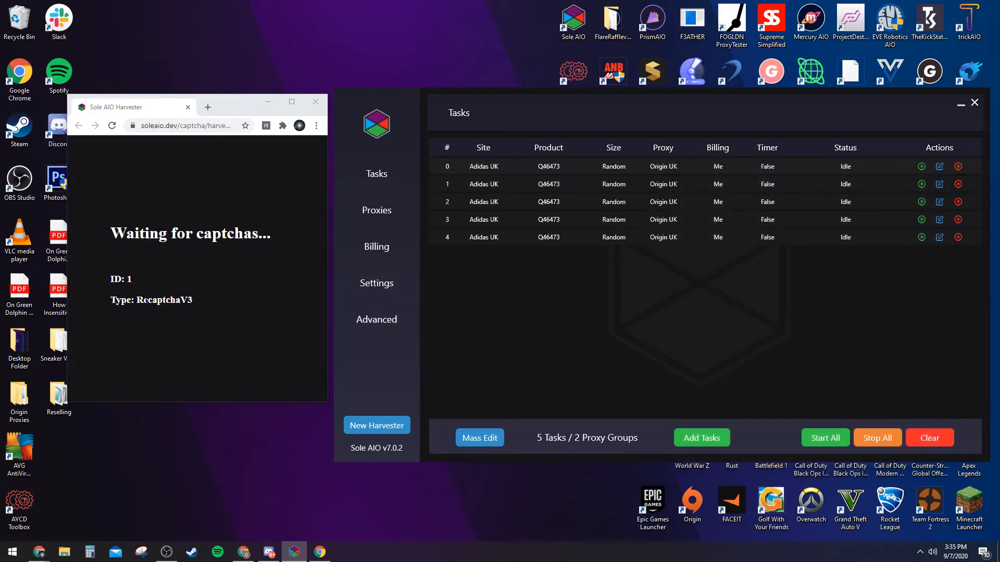
Highlight the Chrome harvester's captcha type, then open a new tab in its window and close it.
drag(137, 300, 195, 299)
click(197, 307)
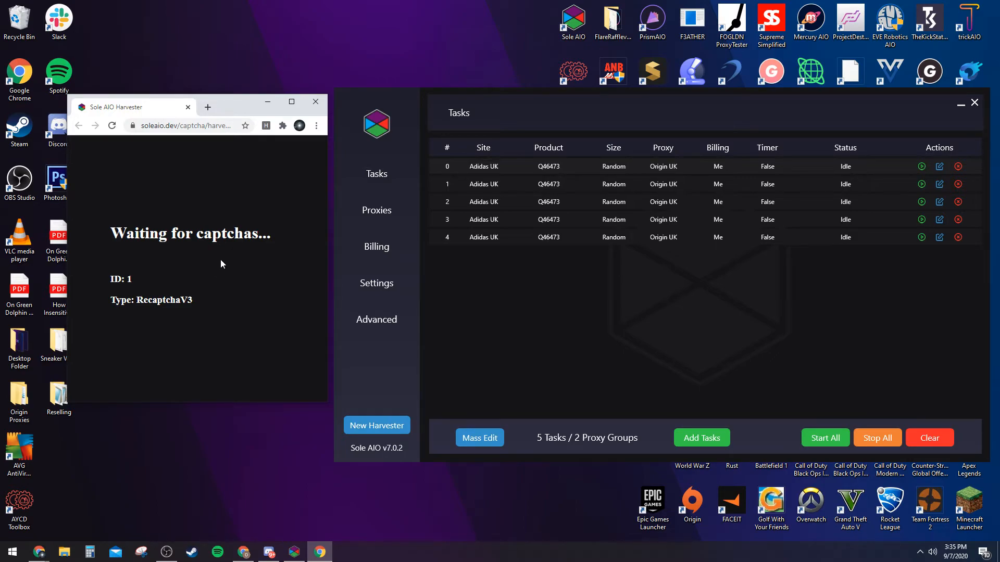
click(207, 107)
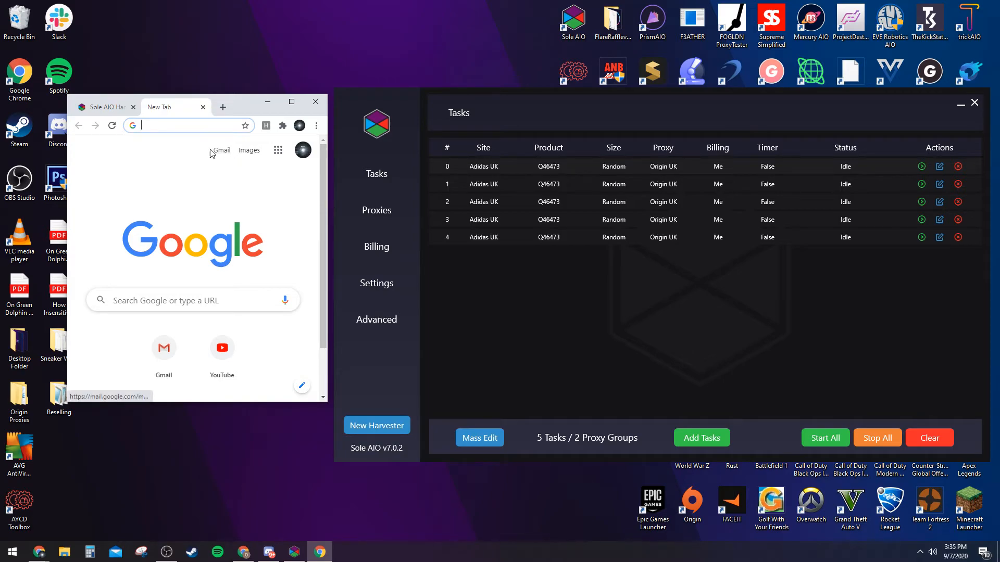
click(203, 107)
Check which Google account the harvester window is signed in to and close the profile details.
click(300, 126)
click(301, 127)
click(299, 131)
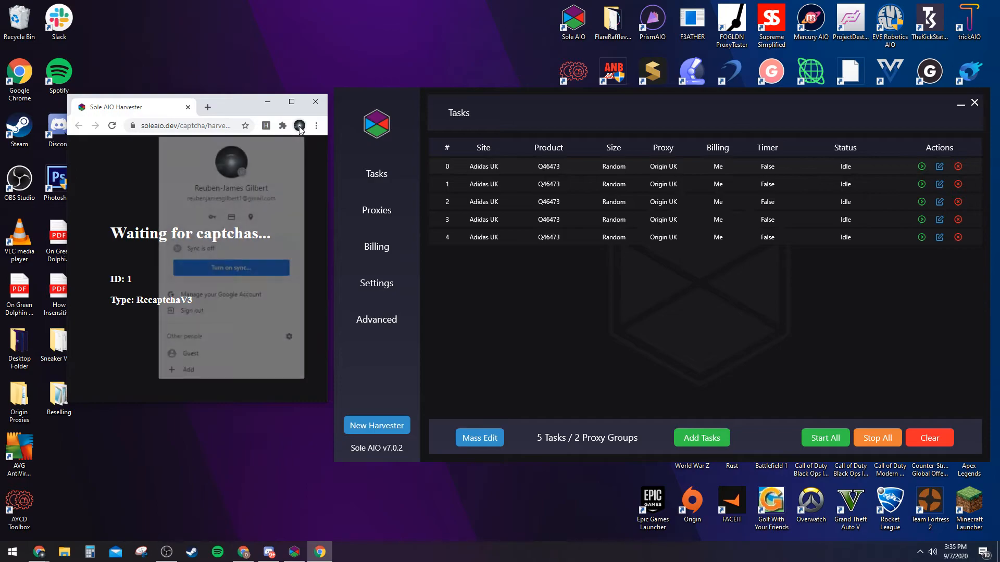
click(146, 166)
Start the first Adidas UK task in the Sole AIO task list and stop it.
click(697, 263)
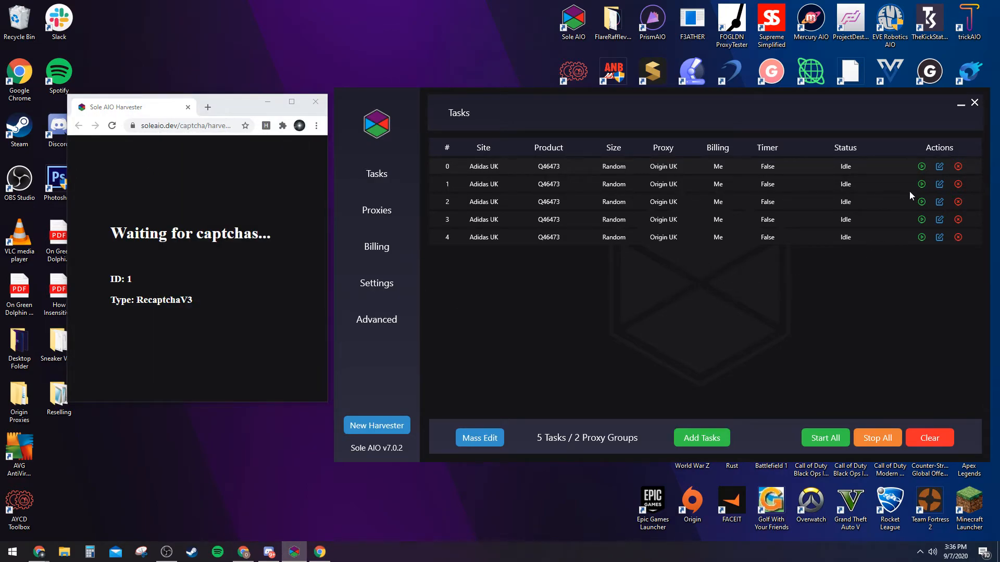
click(921, 166)
click(922, 167)
Switch to Discord and review the splash pass, cart and checkout webhooks in the adidas channel, then return to Sole AIO.
click(268, 552)
scroll(476, 308, up, 2)
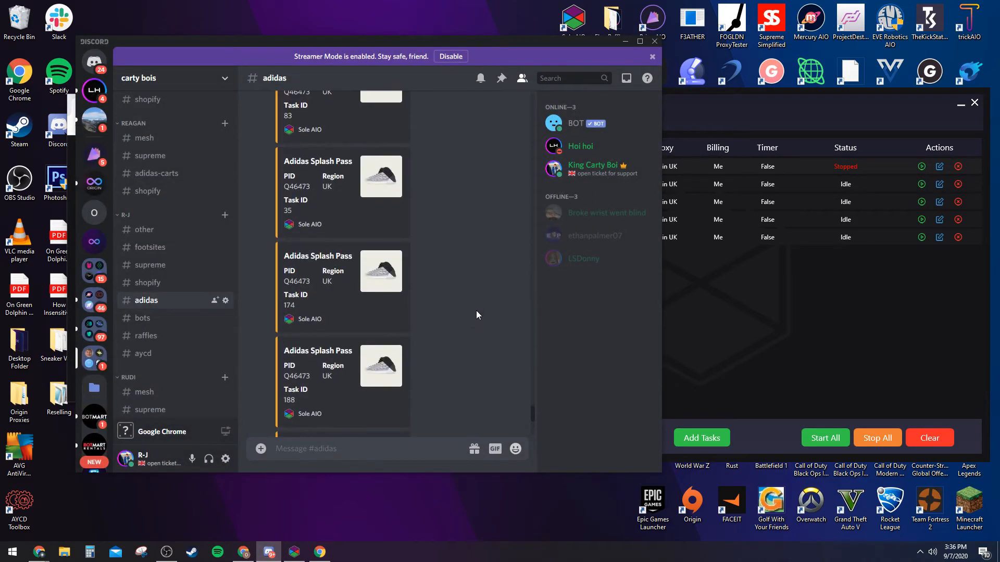
scroll(494, 332, up, 5)
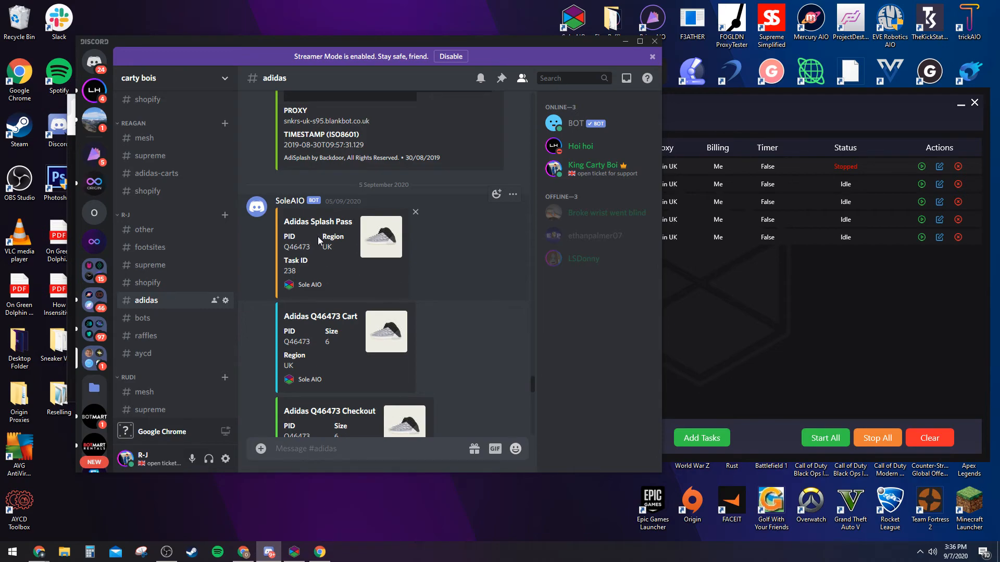
scroll(318, 237, down, 1)
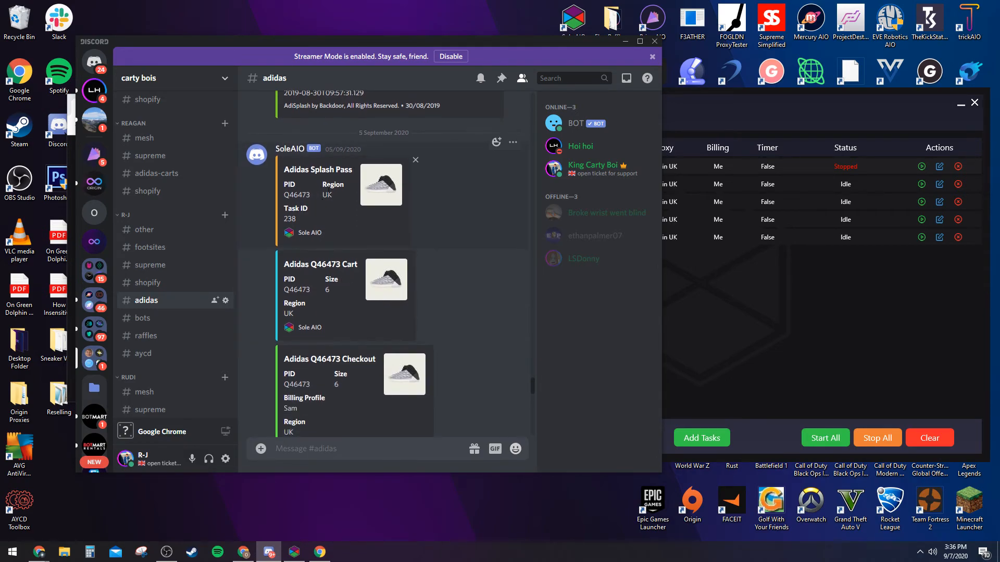
scroll(323, 203, down, 1)
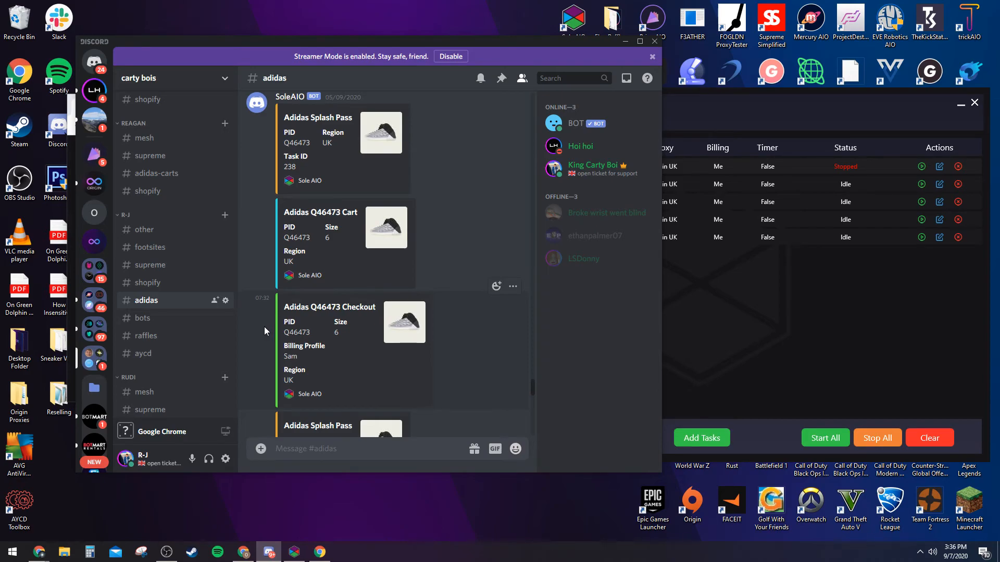
scroll(264, 327, down, 2)
scroll(265, 271, down, 3)
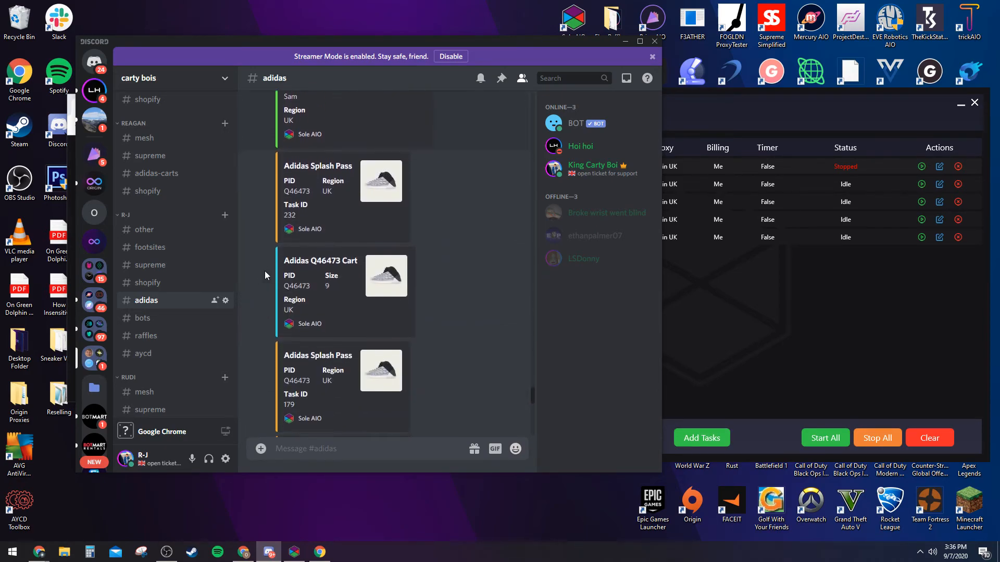
scroll(252, 214, down, 1)
scroll(260, 230, down, 5)
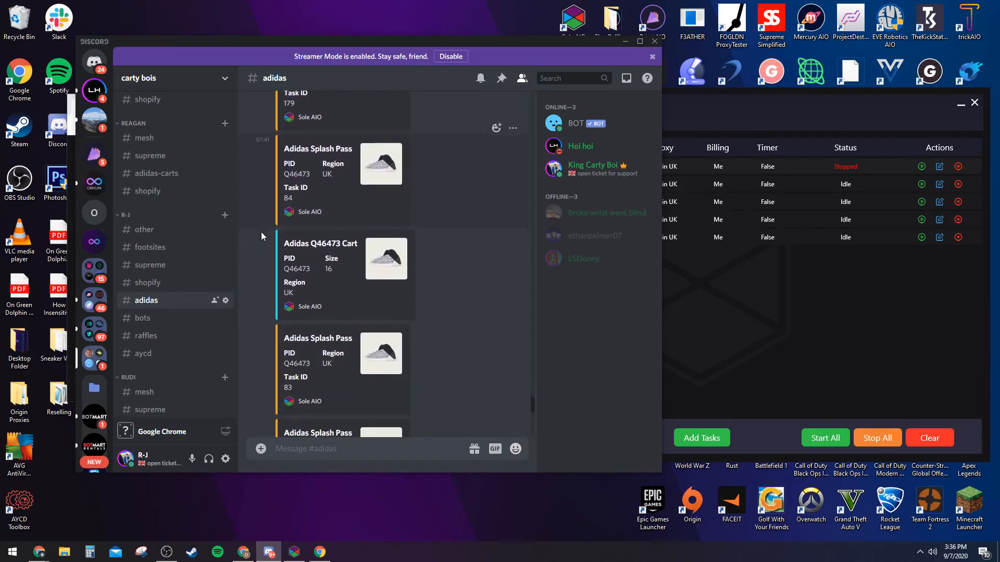
scroll(262, 297, down, 8)
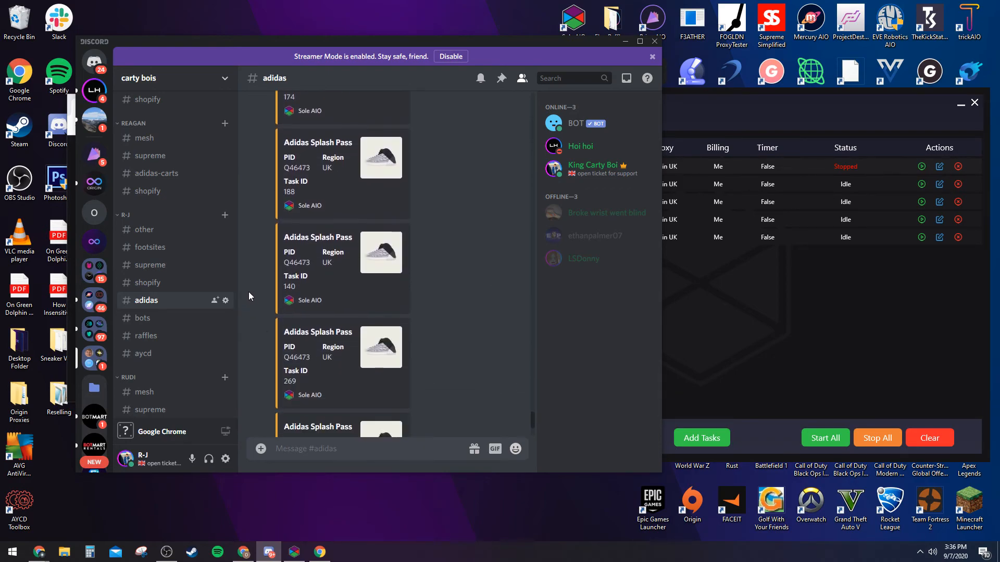
scroll(258, 314, up, 5)
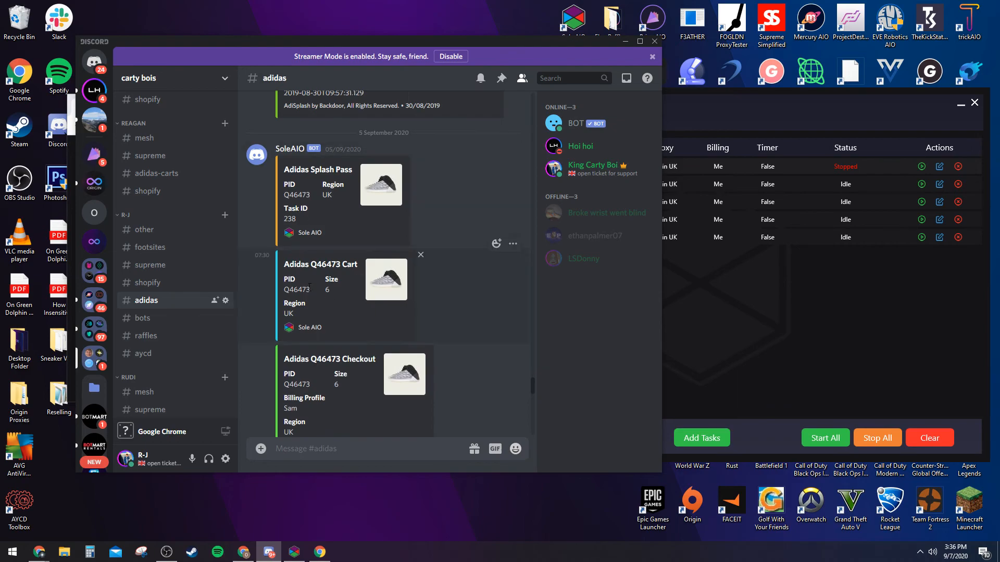
scroll(270, 311, down, 5)
scroll(485, 306, down, 5)
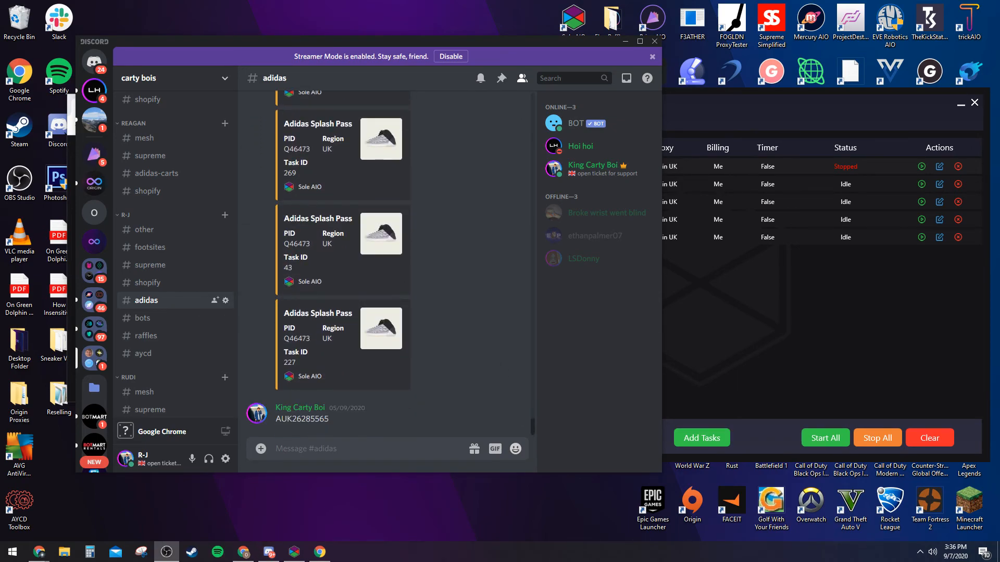
click(810, 308)
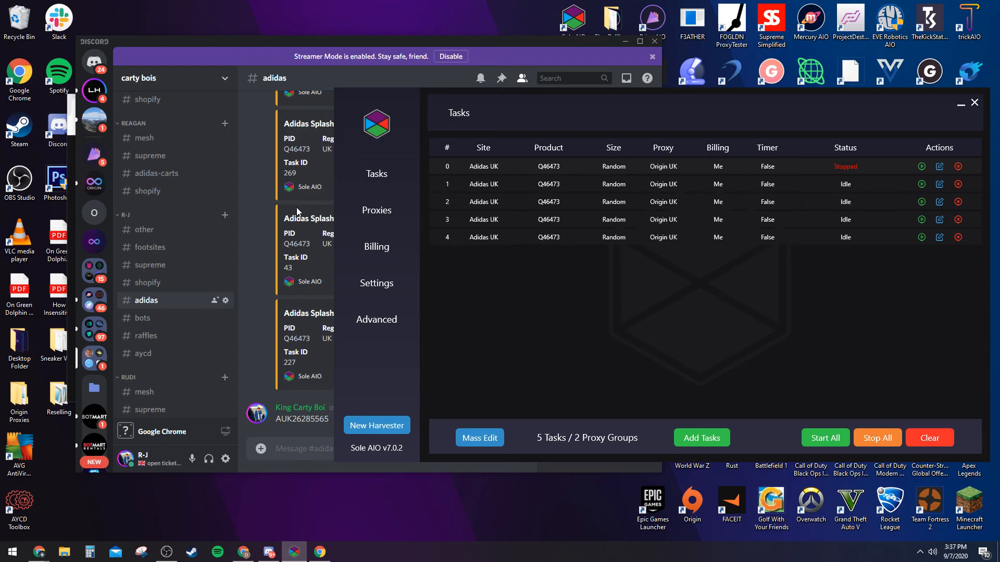
Switch to the Origin Proxies server in Discord and copy the account's own username.
click(94, 61)
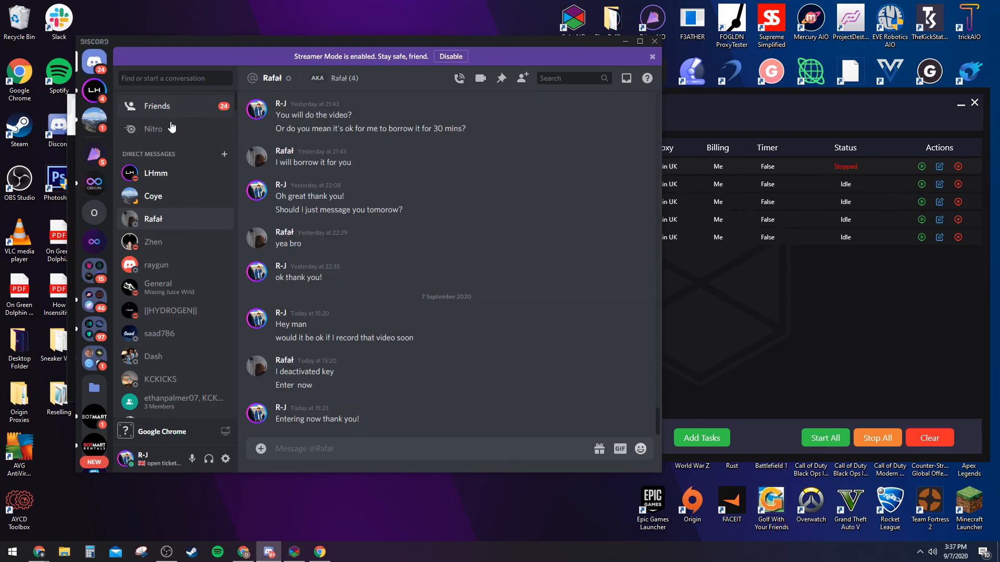
click(95, 180)
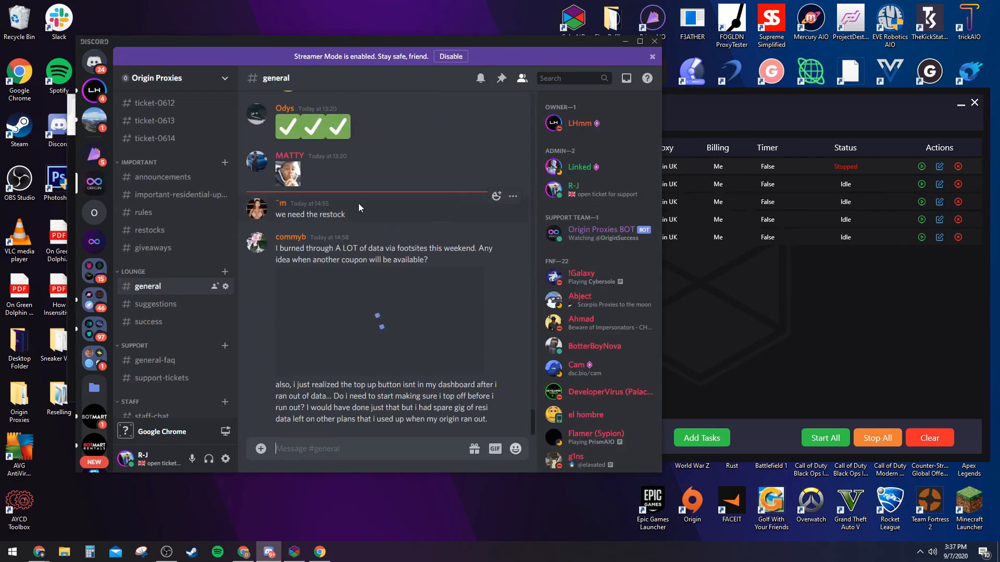
click(136, 463)
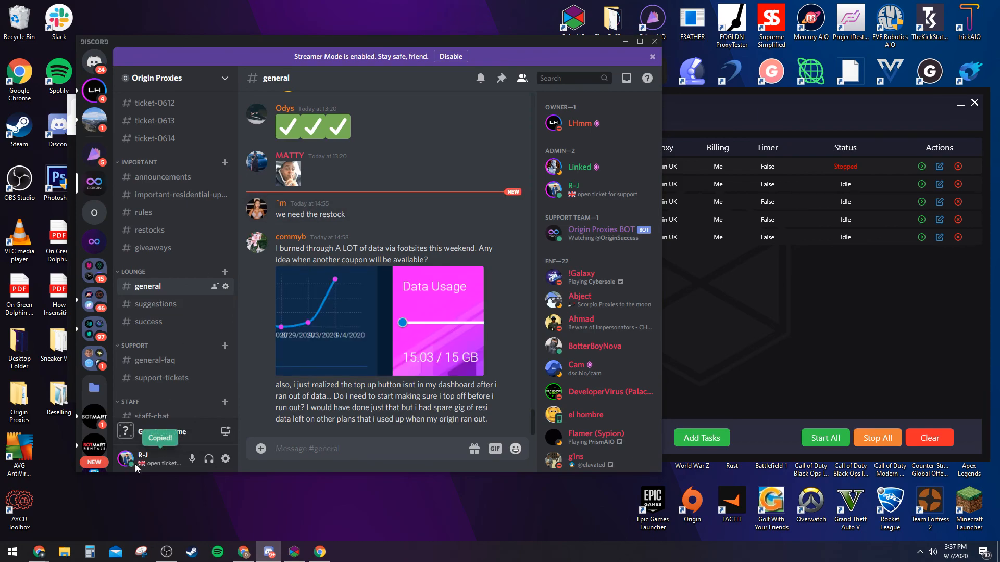
click(124, 461)
click(144, 461)
click(145, 461)
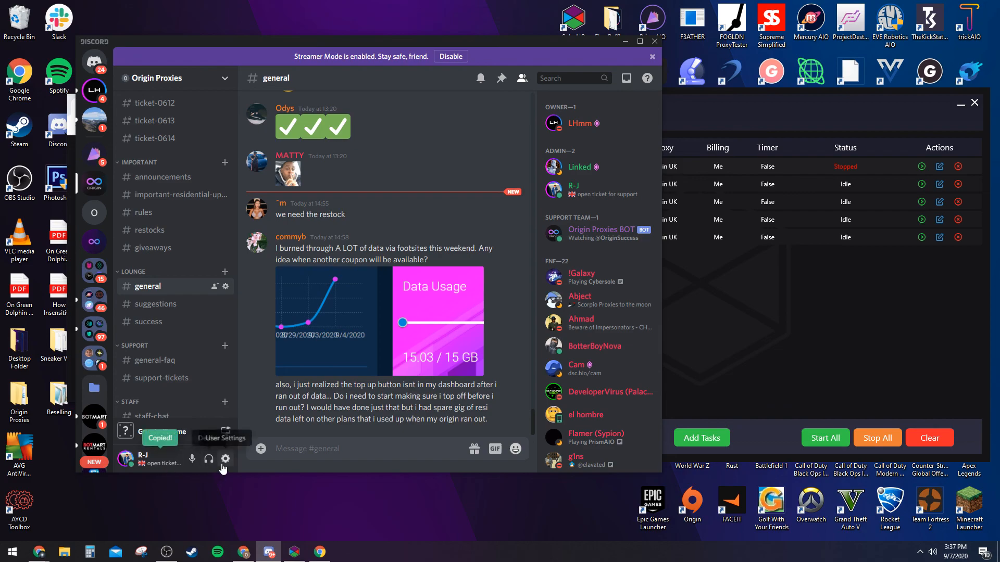